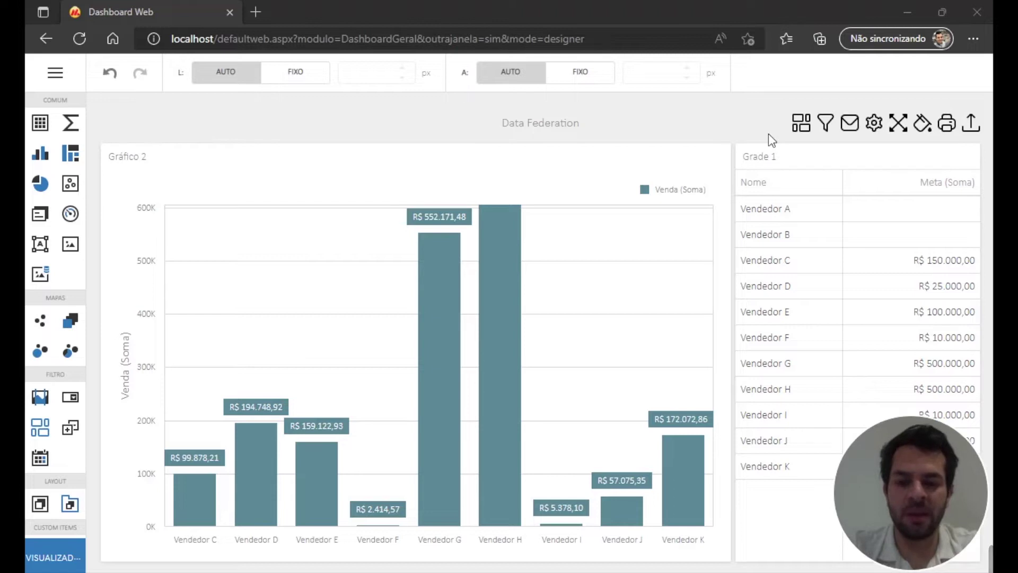
{"action": "left_click", "coordinate": [490, 122]}
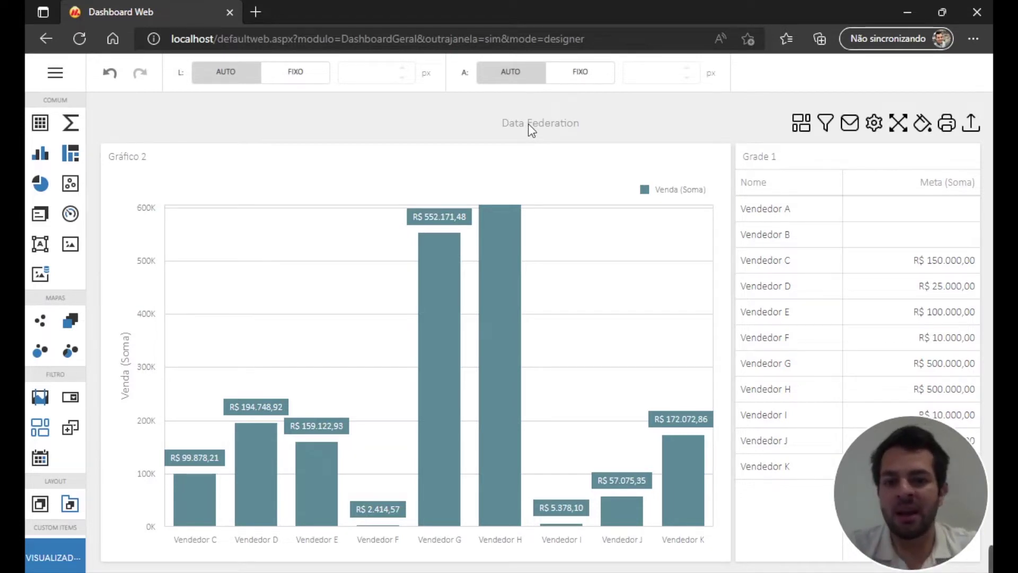
{"action": "left_click", "coordinate": [409, 418]}
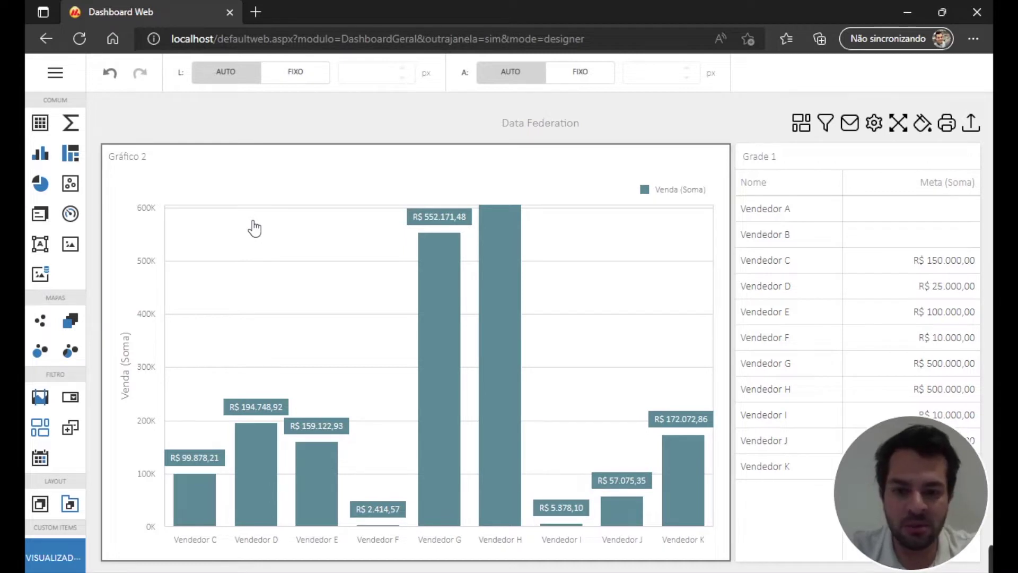
{"action": "left_click", "coordinate": [853, 228]}
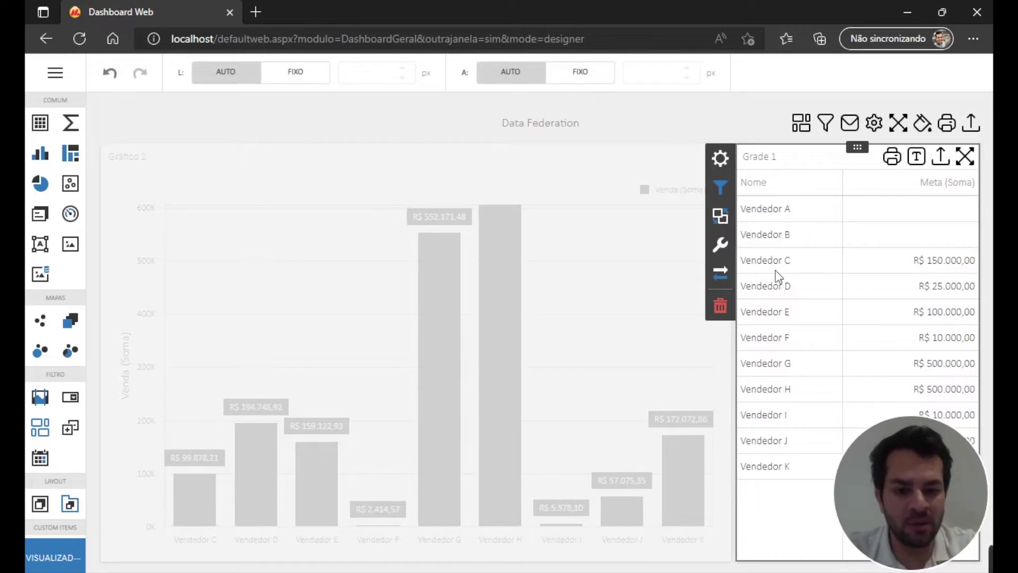
{"action": "left_click", "coordinate": [581, 231]}
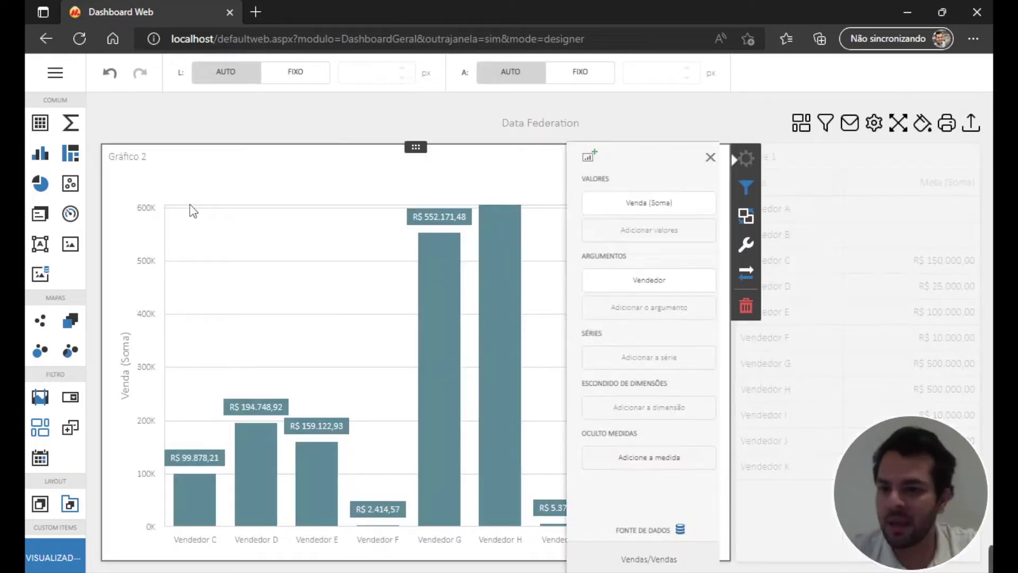
{"action": "left_click", "coordinate": [113, 102]}
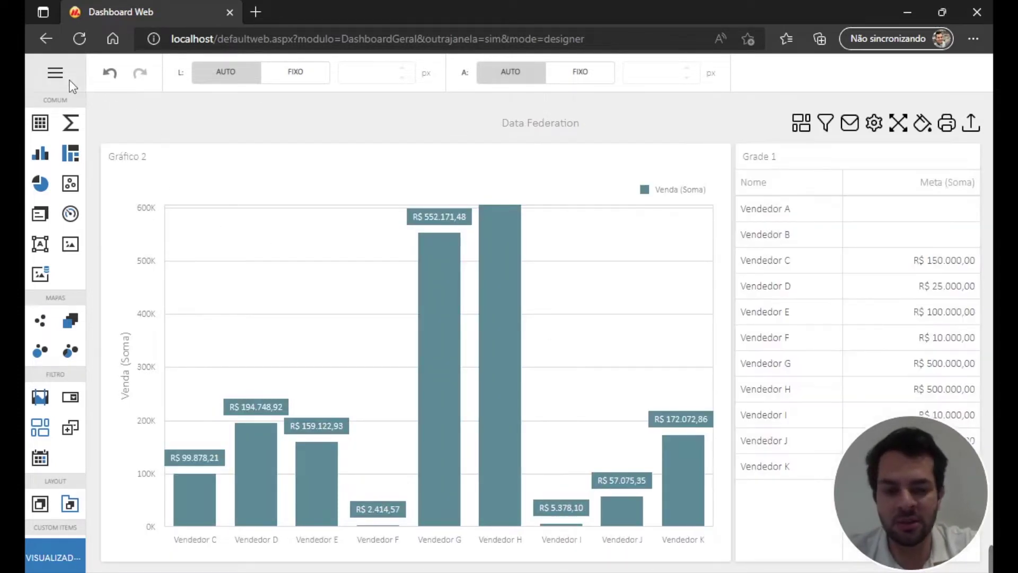
Step: Open the dashboard's data sources and start creating a new data source of the Data Federation type
{"action": "left_click", "coordinate": [66, 77]}
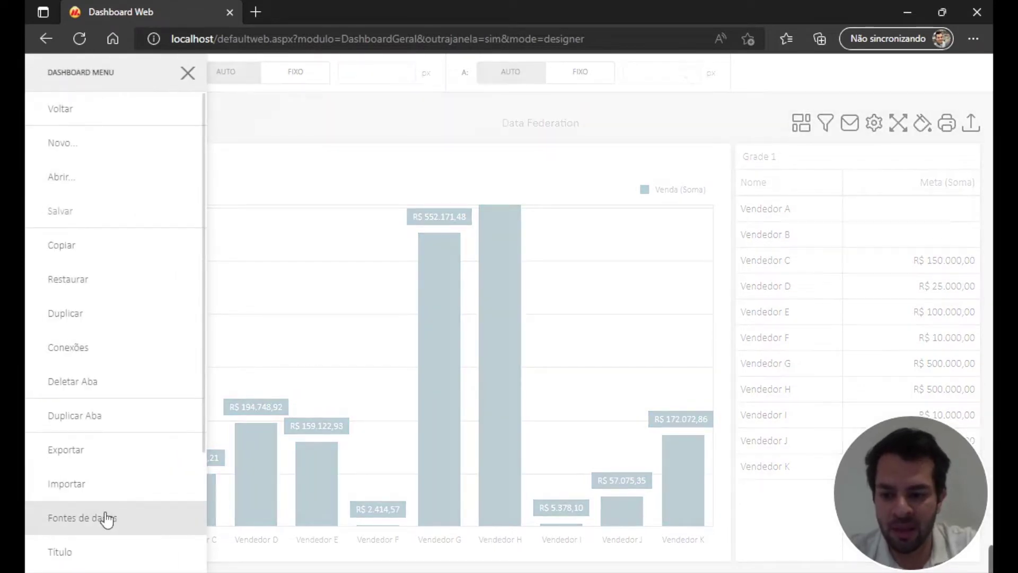
{"action": "left_click", "coordinate": [106, 517]}
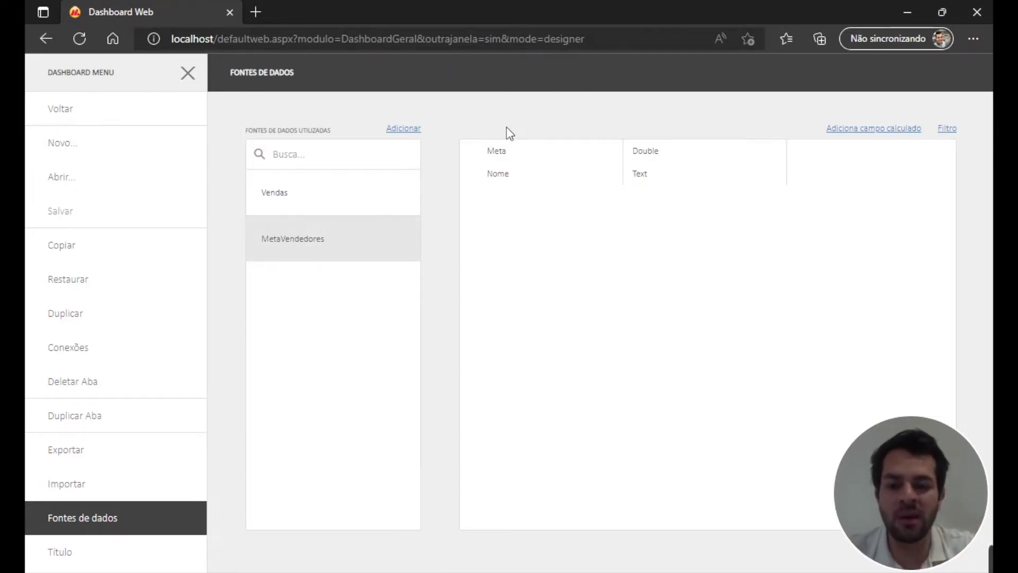
{"action": "mouse_move", "coordinate": [350, 215]}
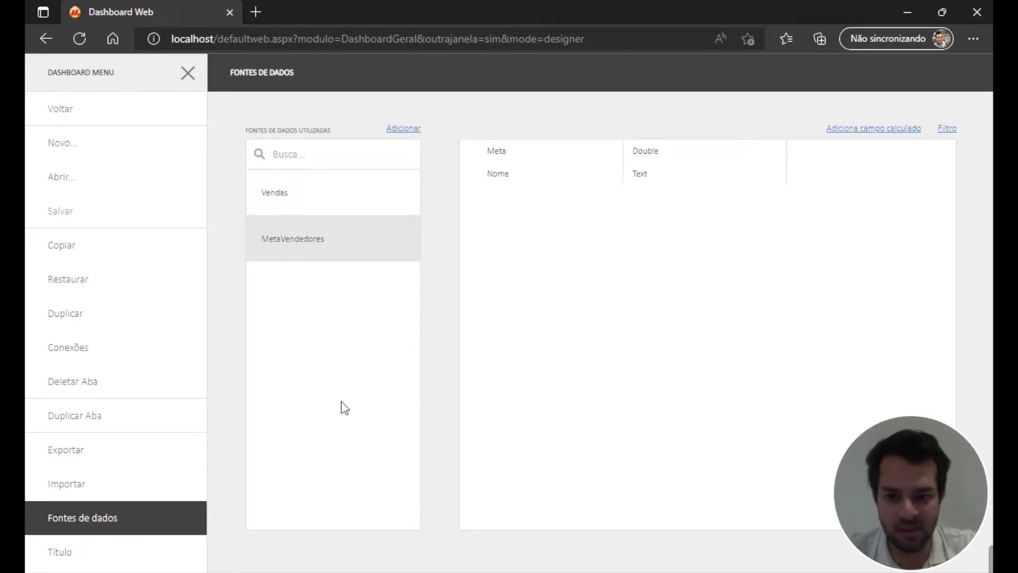
{"action": "left_click", "coordinate": [412, 136]}
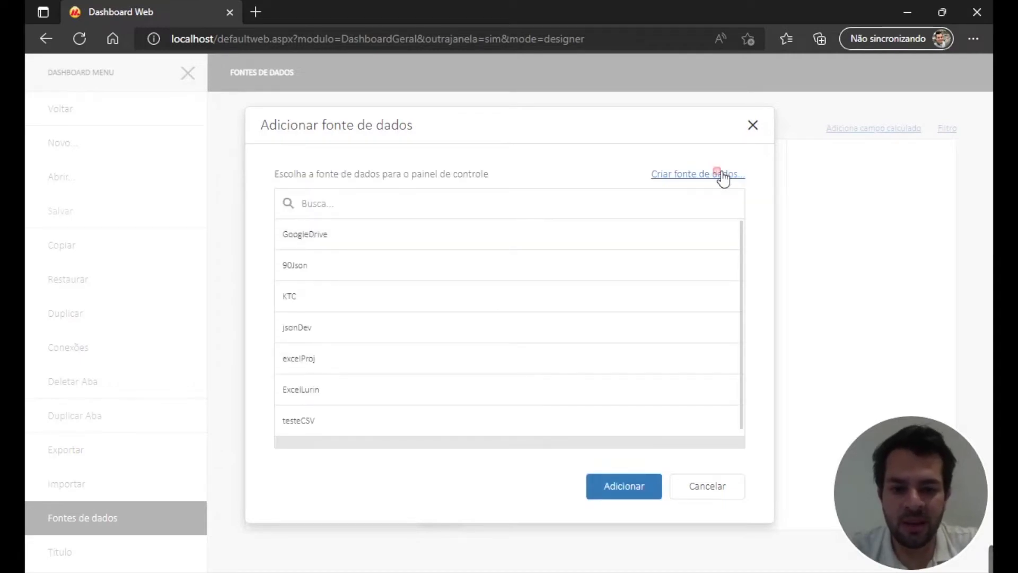
{"action": "left_click", "coordinate": [723, 178]}
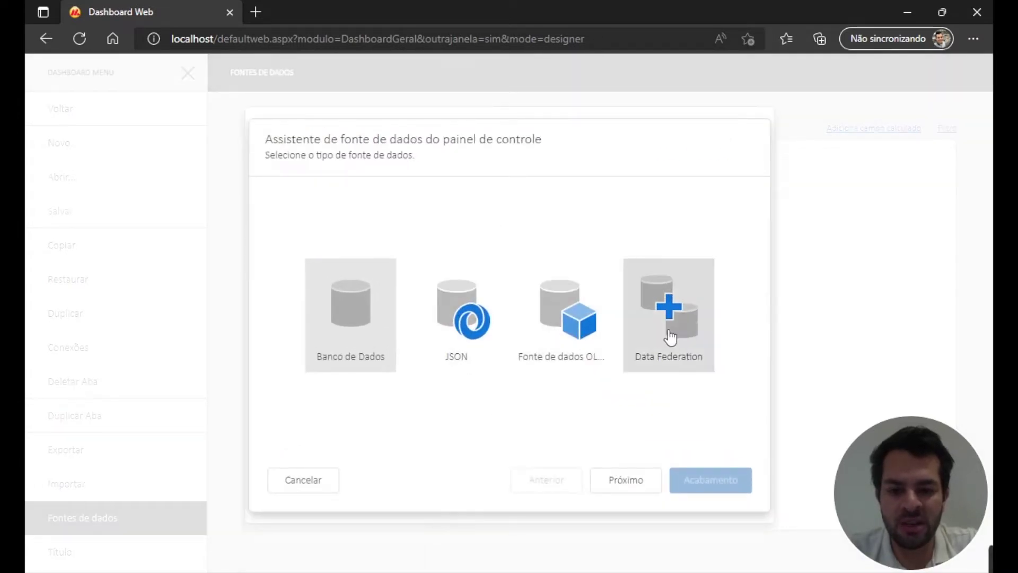
{"action": "left_click", "coordinate": [650, 315]}
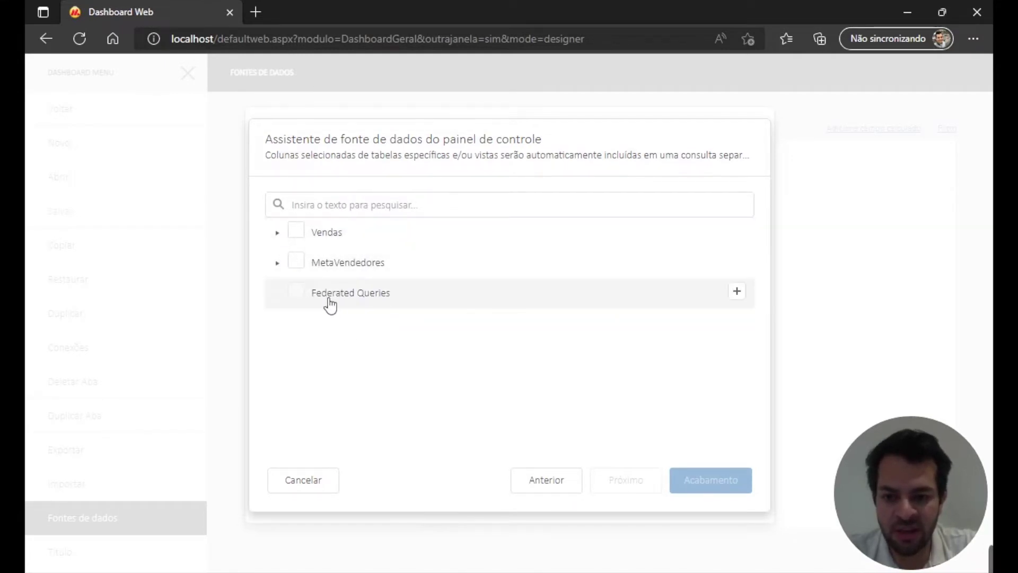
Step: Create a federated Join query and add the Vendas and MetaVendedores tables to its diagram
{"action": "left_click", "coordinate": [738, 292]}
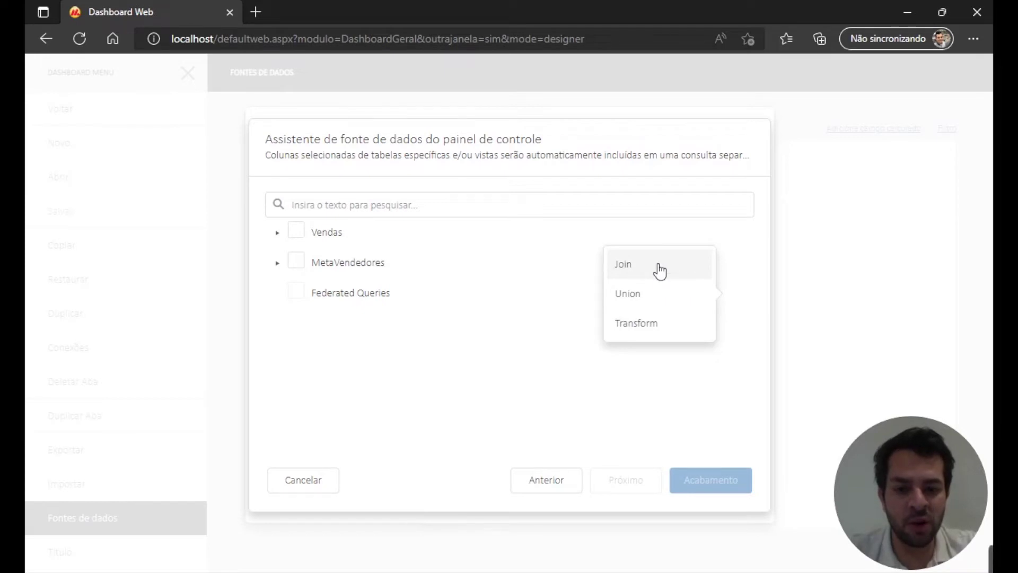
{"action": "left_click", "coordinate": [620, 266]}
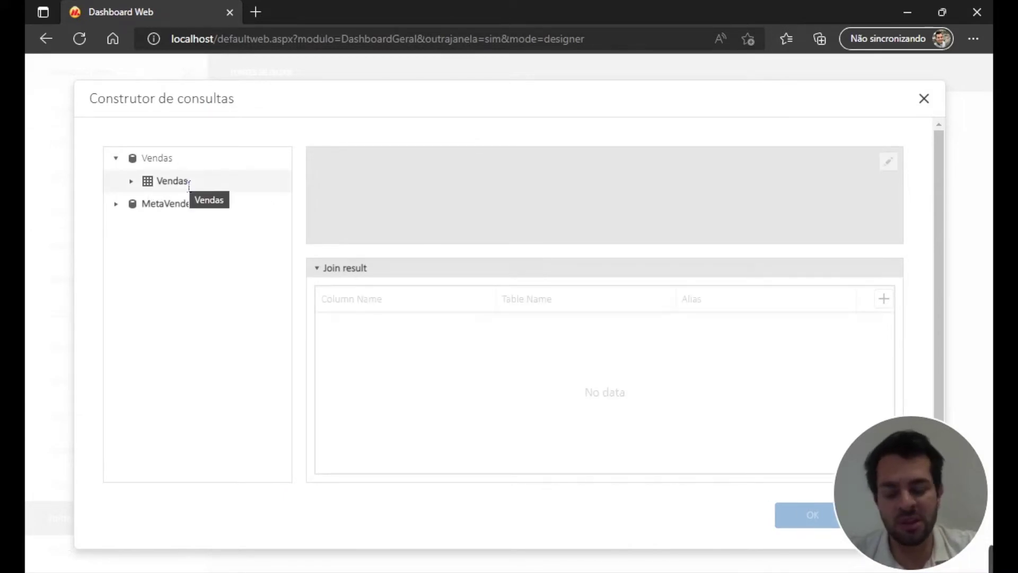
{"action": "left_click_drag", "start_coordinate": [172, 187], "coordinate": [389, 164]}
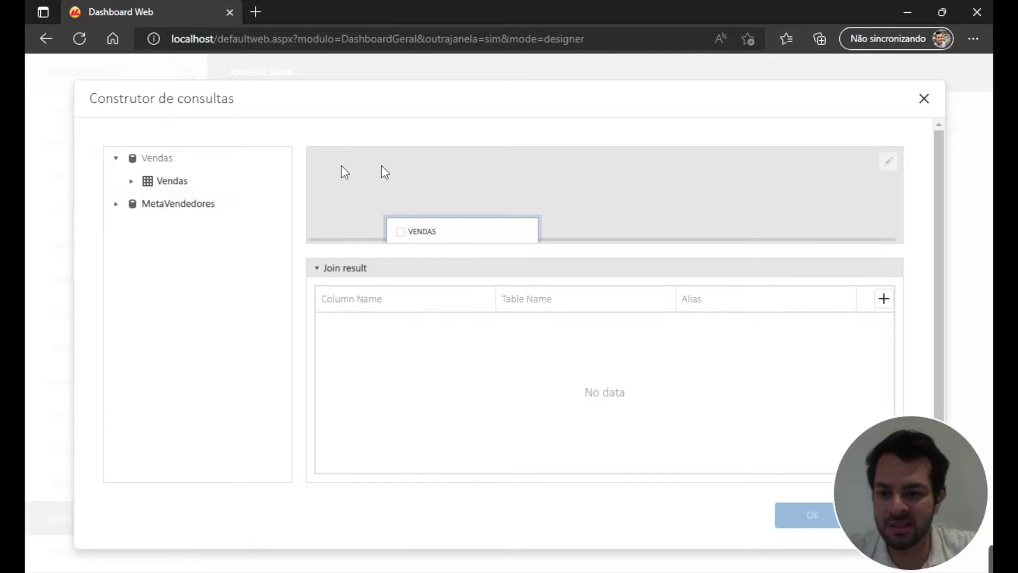
{"action": "left_click", "coordinate": [116, 204]}
{"action": "left_click_drag", "start_coordinate": [178, 205], "coordinate": [689, 188]}
Step: Enlarge the query diagram and join the Vendedor column of Vendas to the Nome column of MetaVendedores
{"action": "left_click_drag", "start_coordinate": [612, 257], "coordinate": [608, 396]}
{"action": "scroll", "coordinate": [607, 281], "scroll_direction": "down", "scroll_amount": 3}
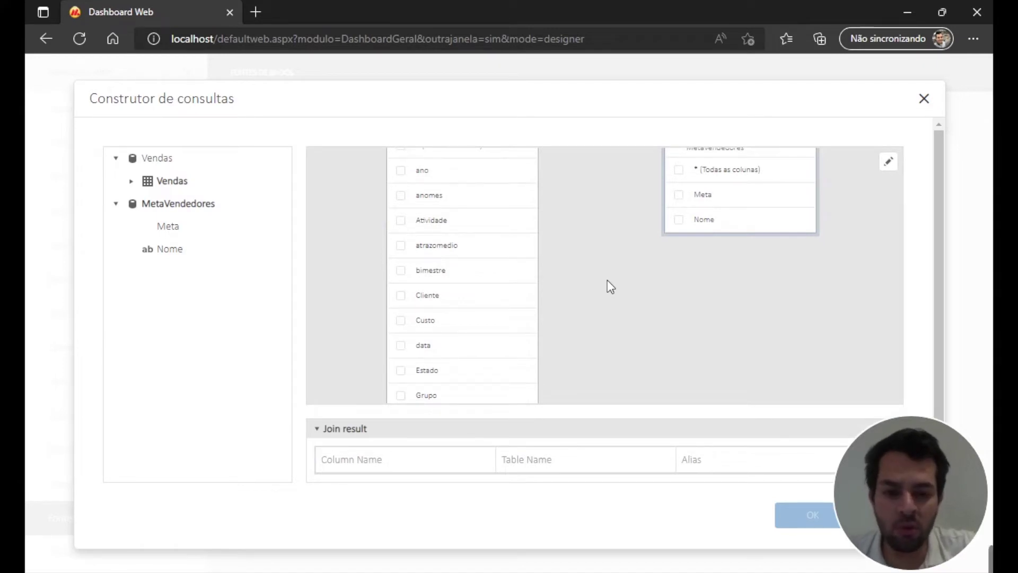
{"action": "scroll", "coordinate": [609, 285], "scroll_direction": "down", "scroll_amount": 3}
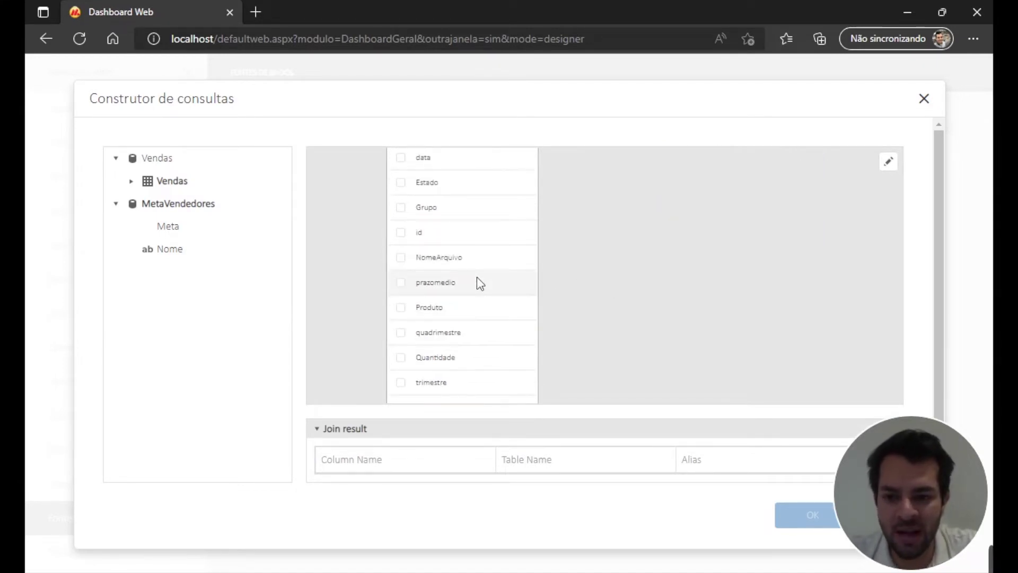
{"action": "scroll", "coordinate": [477, 278], "scroll_direction": "down", "scroll_amount": 2}
{"action": "left_click_drag", "start_coordinate": [533, 382], "coordinate": [687, 236]}
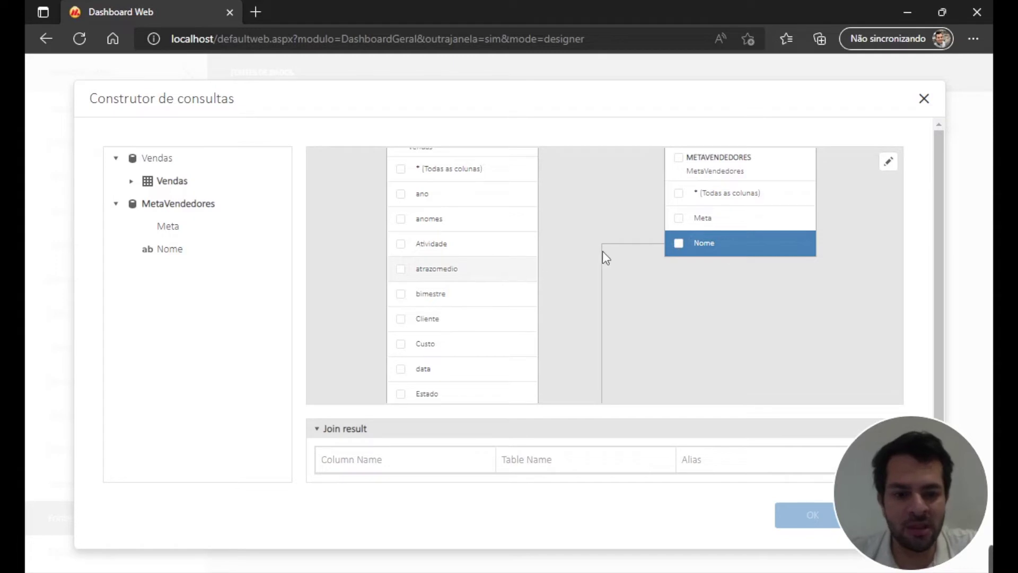
Step: Include all columns of Vendas plus the Meta column of MetaVendedores in the join query and accept it
{"action": "scroll", "coordinate": [660, 269], "scroll_direction": "up", "scroll_amount": 2}
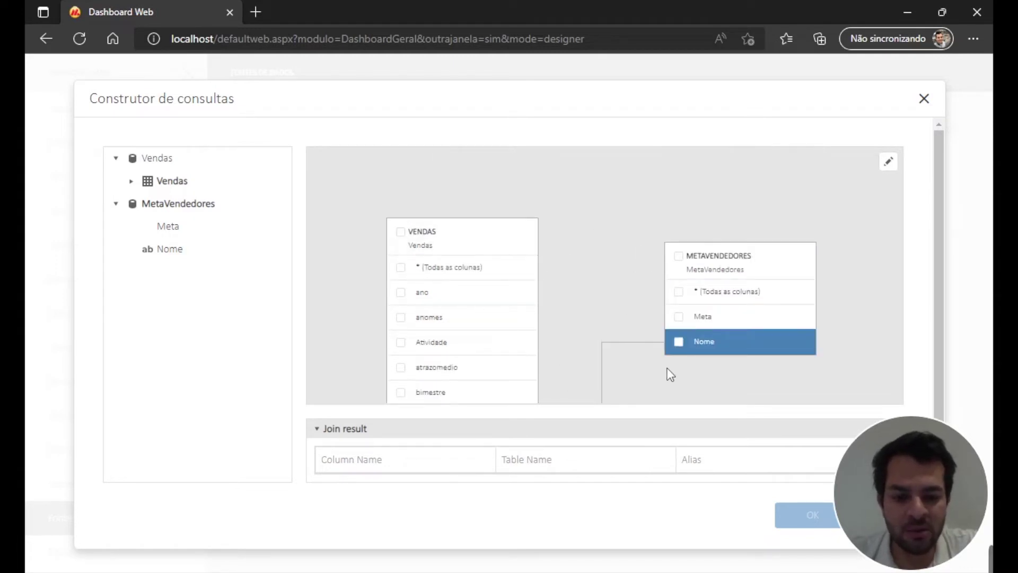
{"action": "left_click", "coordinate": [406, 269]}
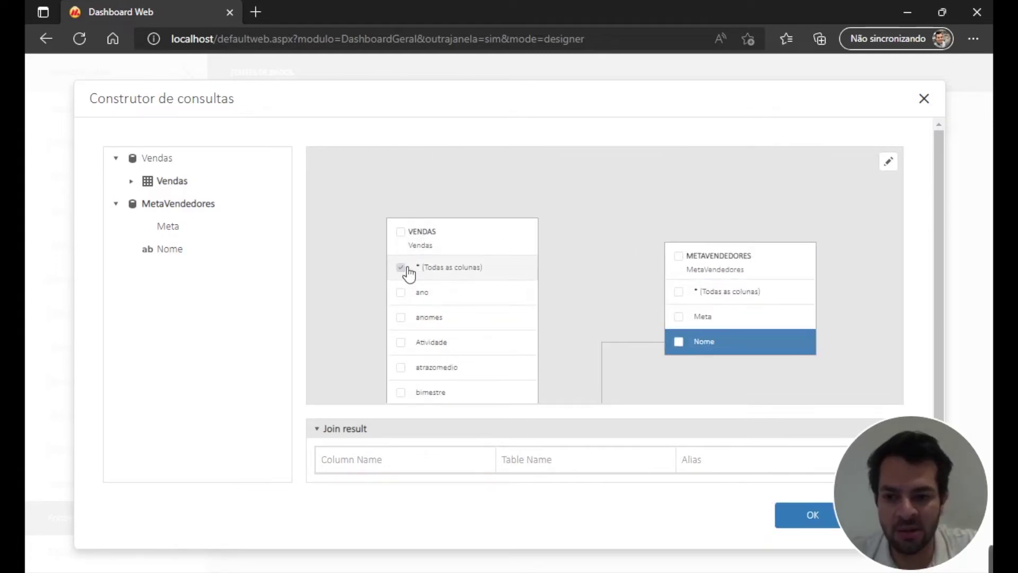
{"action": "left_click", "coordinate": [680, 317]}
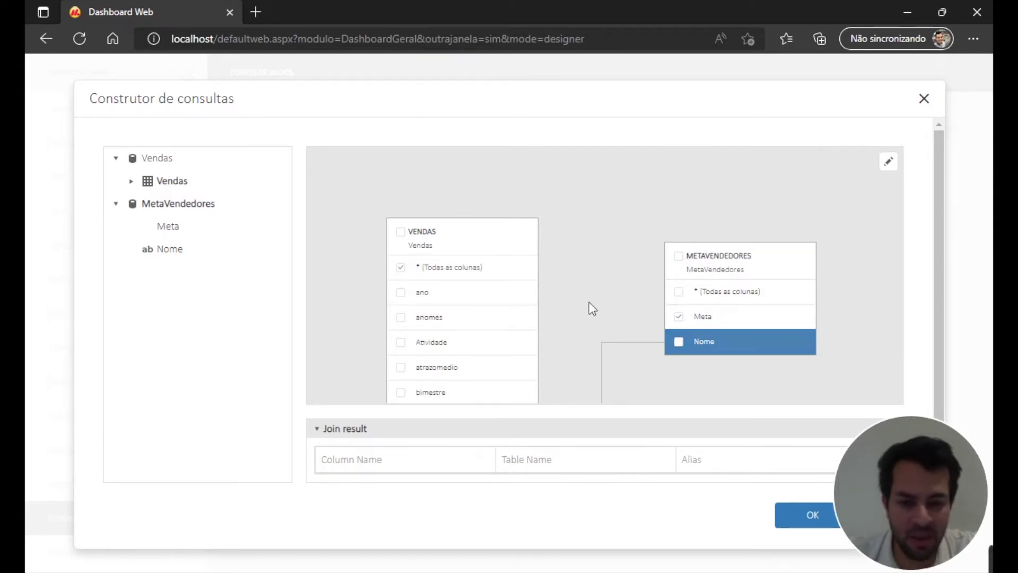
{"action": "scroll", "coordinate": [588, 301], "scroll_direction": "down", "scroll_amount": 8}
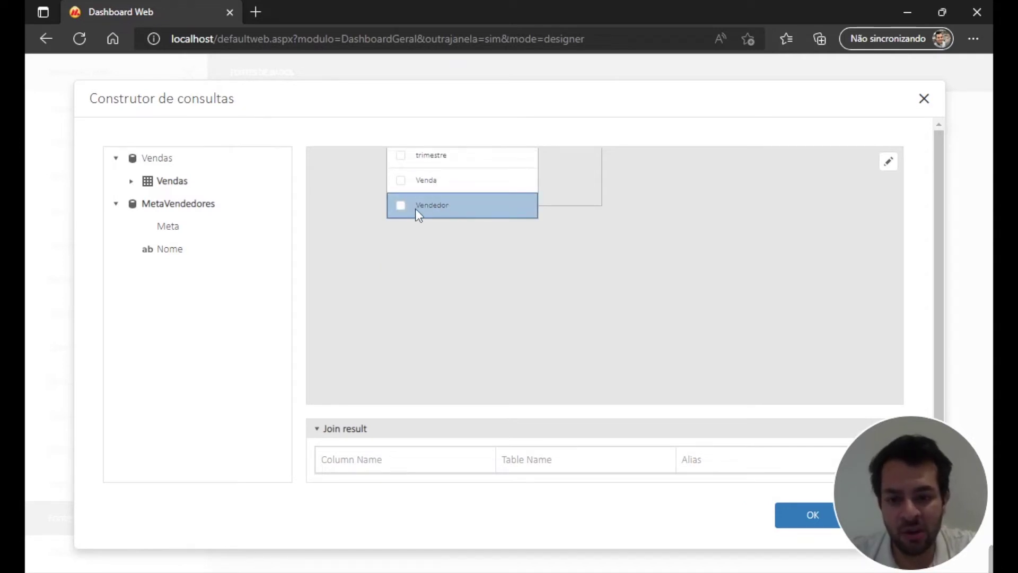
{"action": "left_click", "coordinate": [806, 518]}
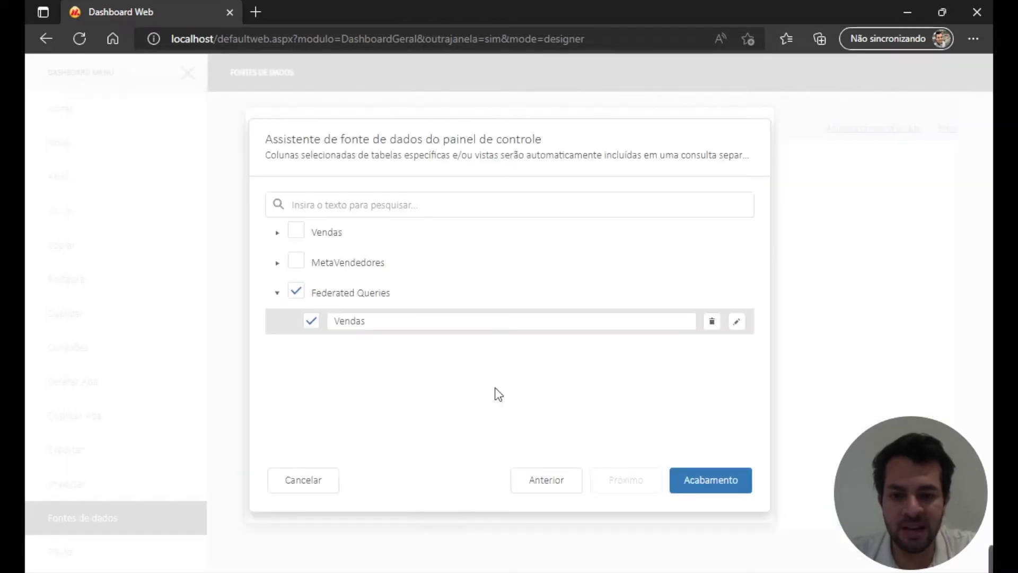
Step: Finish the data source wizard and add the new federated data source to the dashboard
{"action": "mouse_move", "coordinate": [357, 295]}
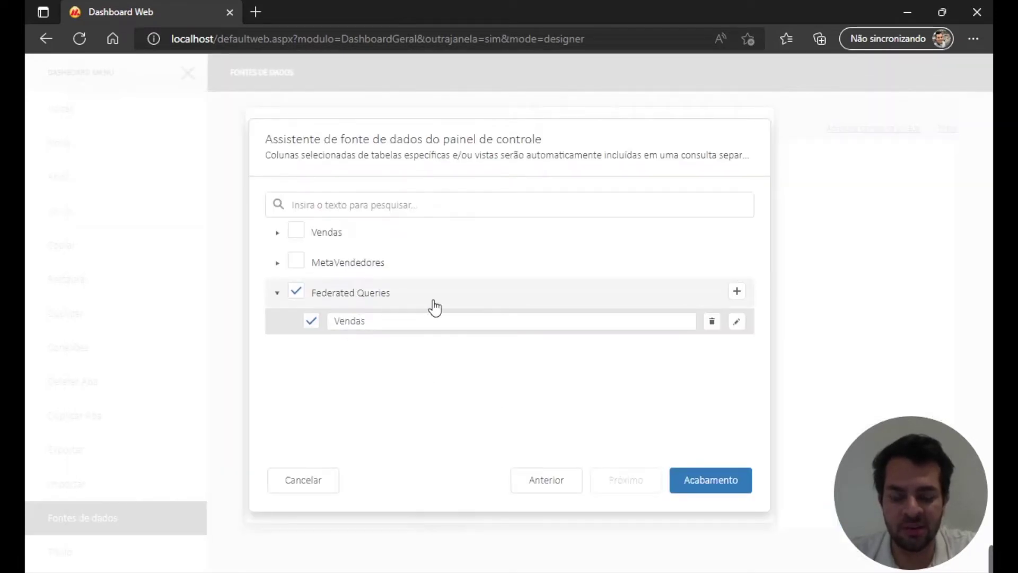
{"action": "double_click", "coordinate": [389, 325]}
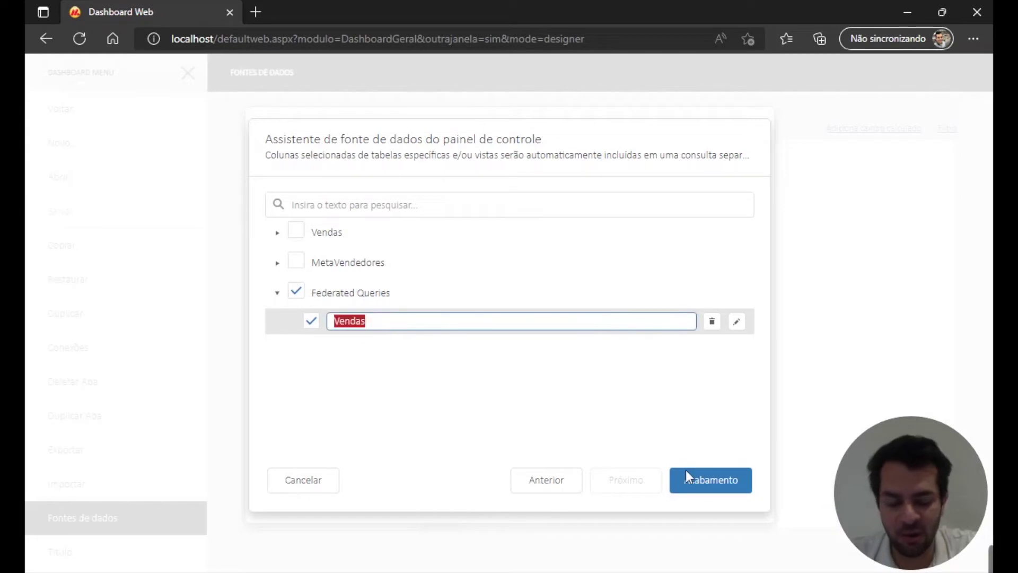
{"action": "left_click", "coordinate": [719, 484]}
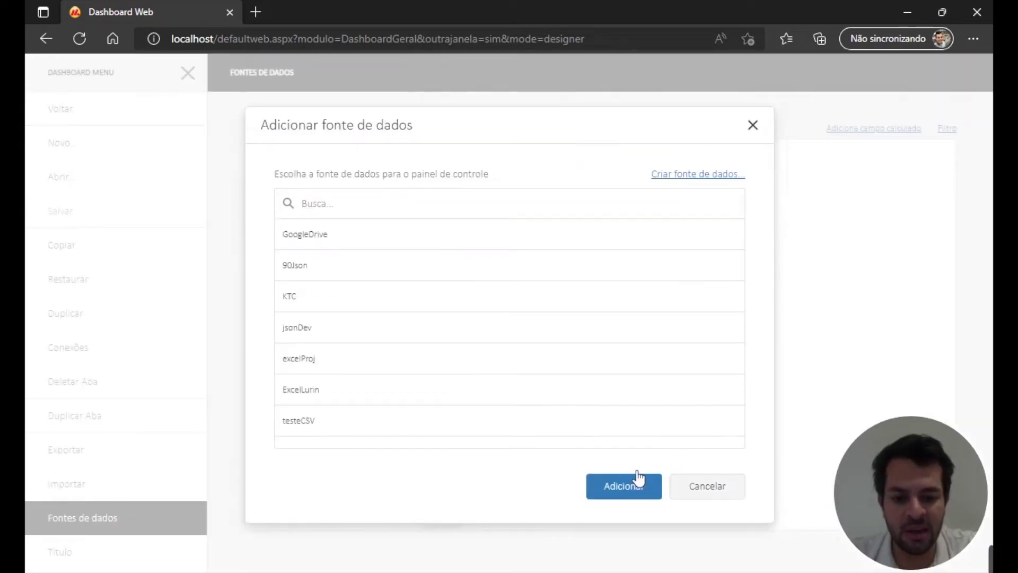
{"action": "left_click", "coordinate": [631, 485]}
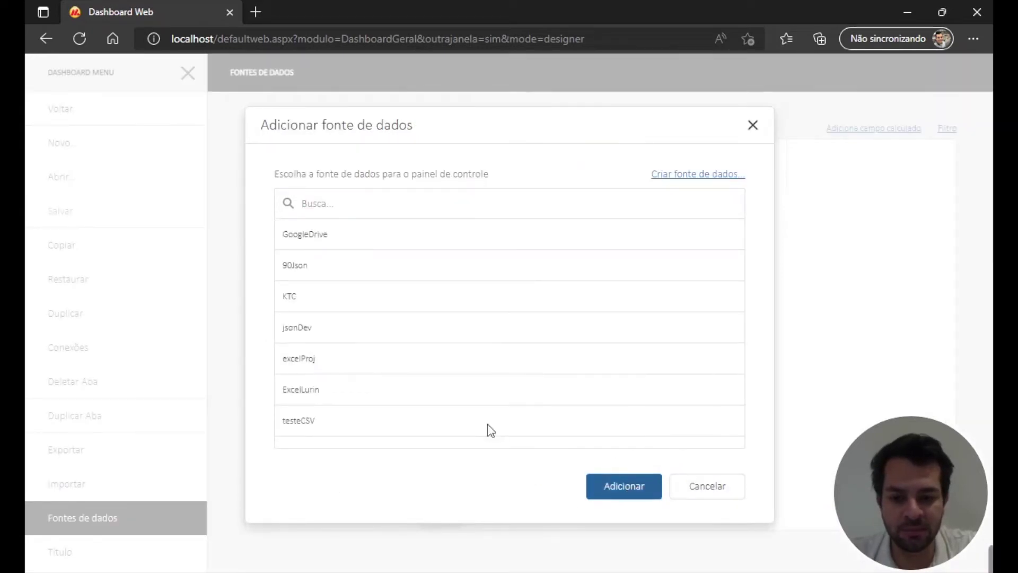
Step: Compare the field list of the Vendas query in the federated data source with that of the original Vendas source
{"action": "mouse_move", "coordinate": [351, 281]}
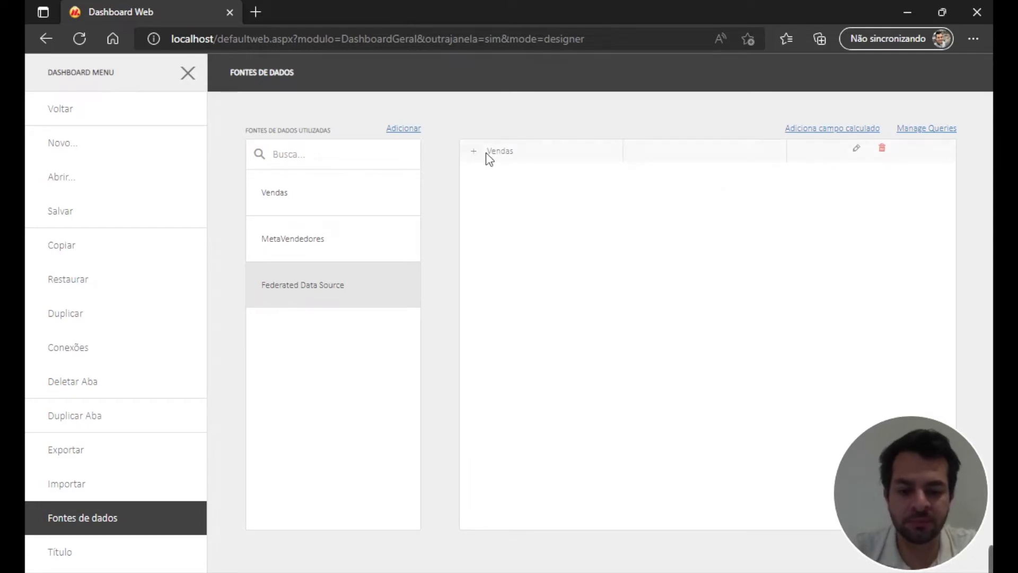
{"action": "left_click", "coordinate": [475, 153]}
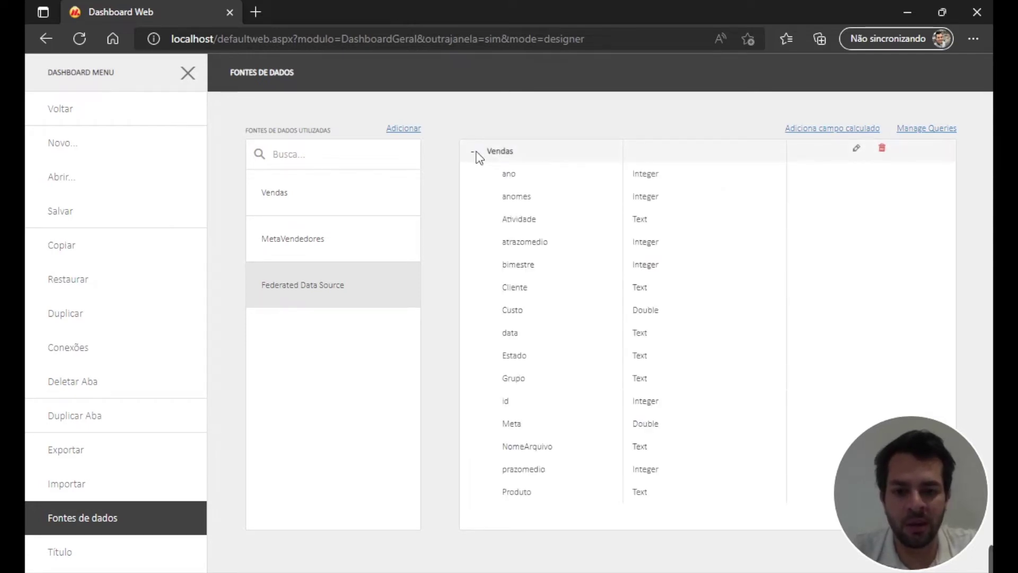
{"action": "scroll", "coordinate": [550, 477], "scroll_direction": "down", "scroll_amount": 2}
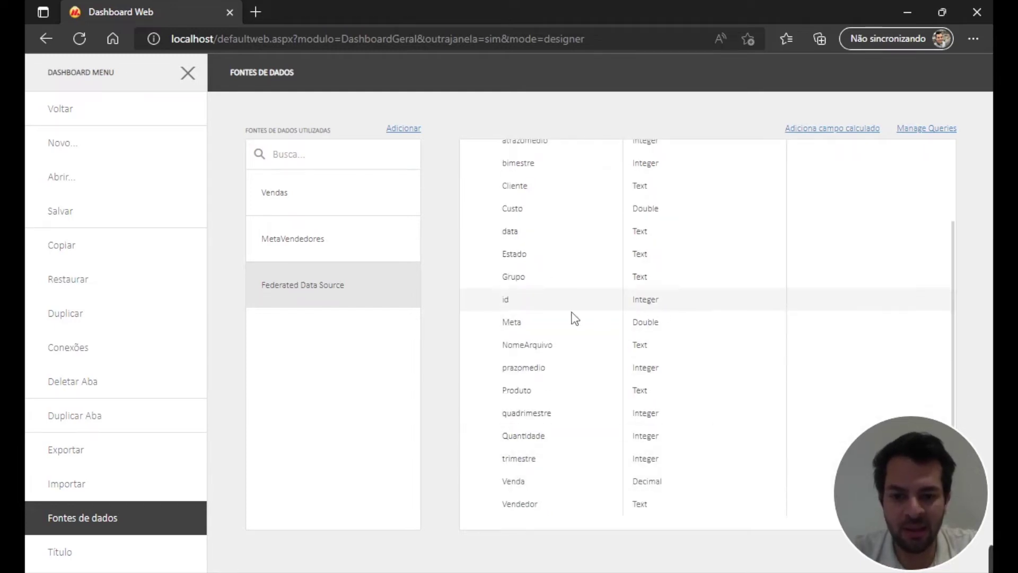
{"action": "mouse_move", "coordinate": [336, 189]}
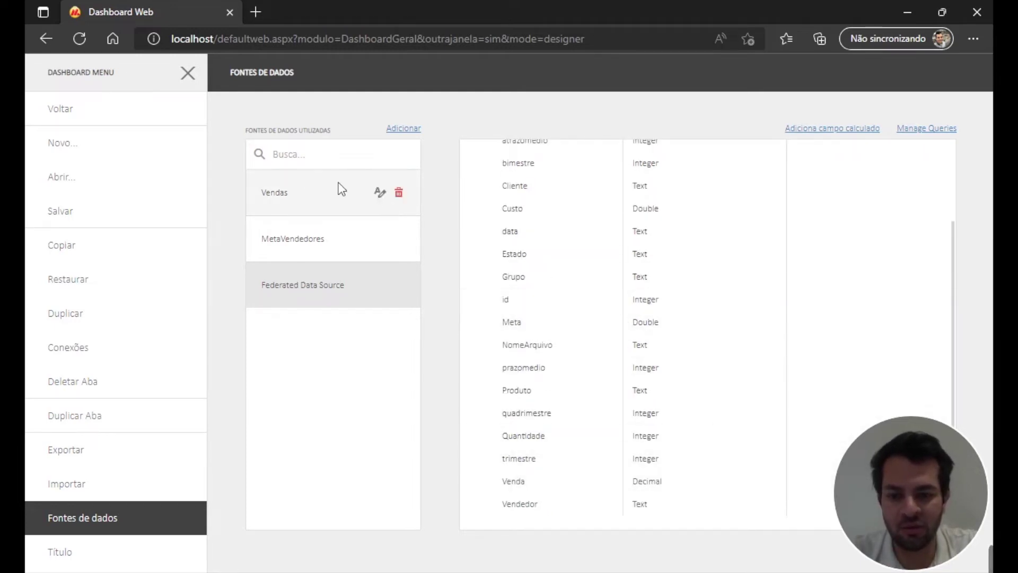
{"action": "left_click", "coordinate": [289, 191]}
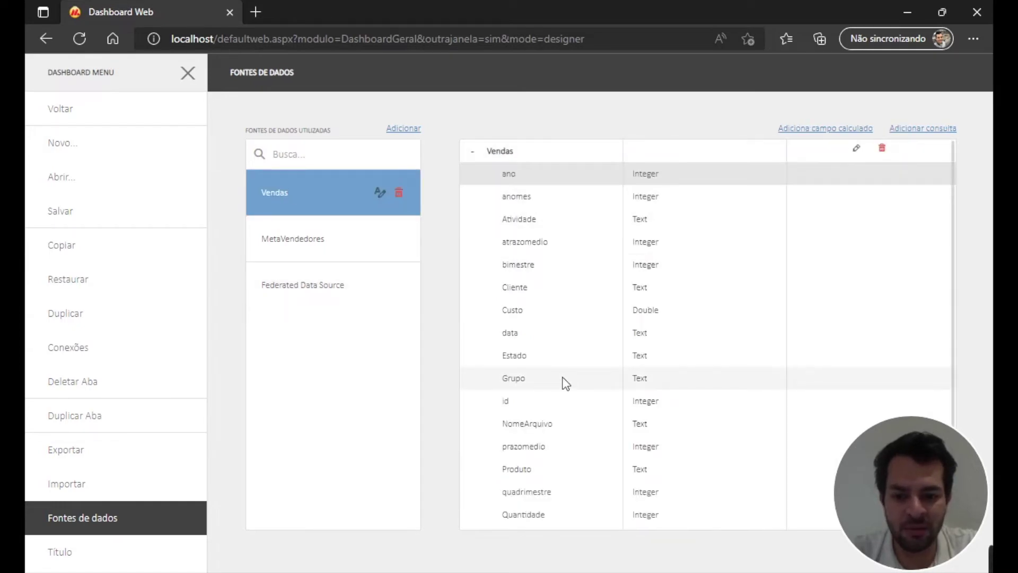
{"action": "scroll", "coordinate": [564, 382], "scroll_direction": "down", "scroll_amount": 2}
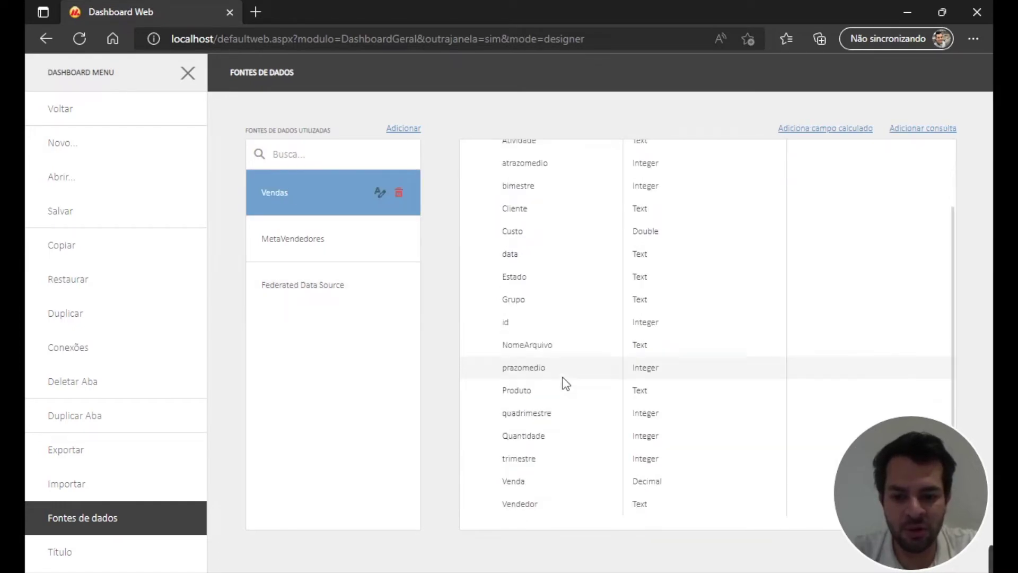
{"action": "left_click", "coordinate": [295, 284]}
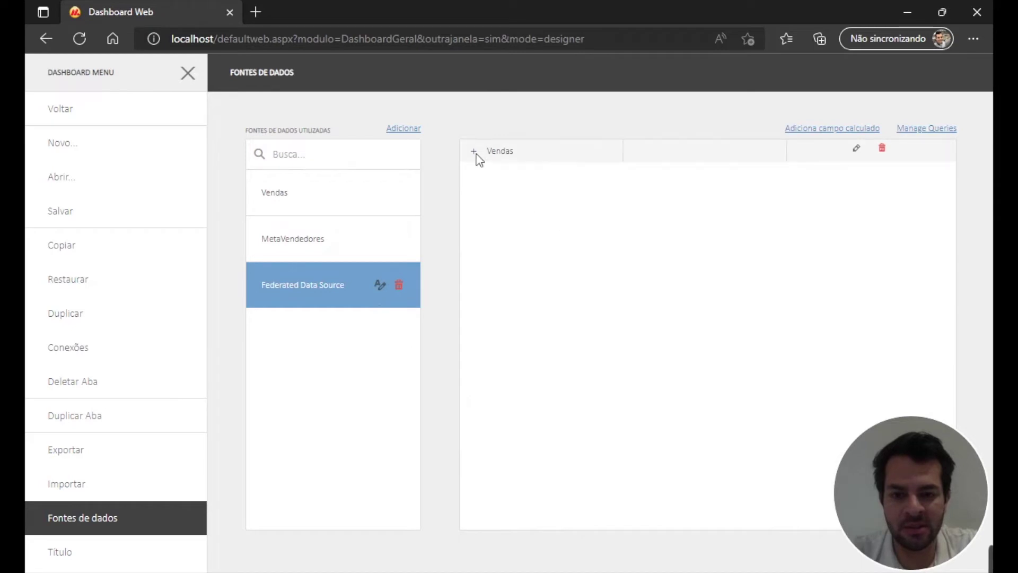
{"action": "left_click", "coordinate": [474, 152]}
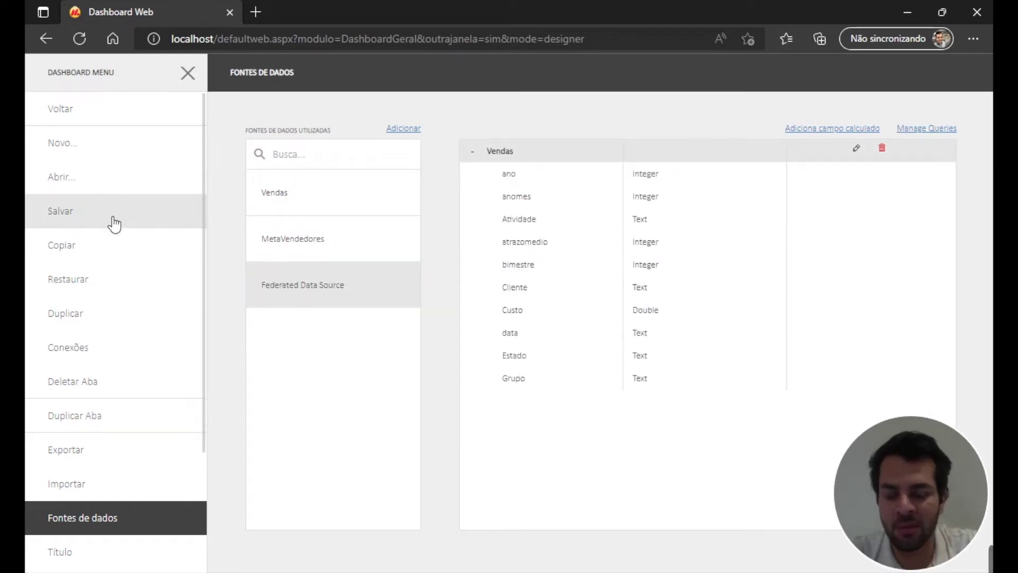
Step: Save the dashboard with its new federated data source
{"action": "left_click", "coordinate": [114, 224]}
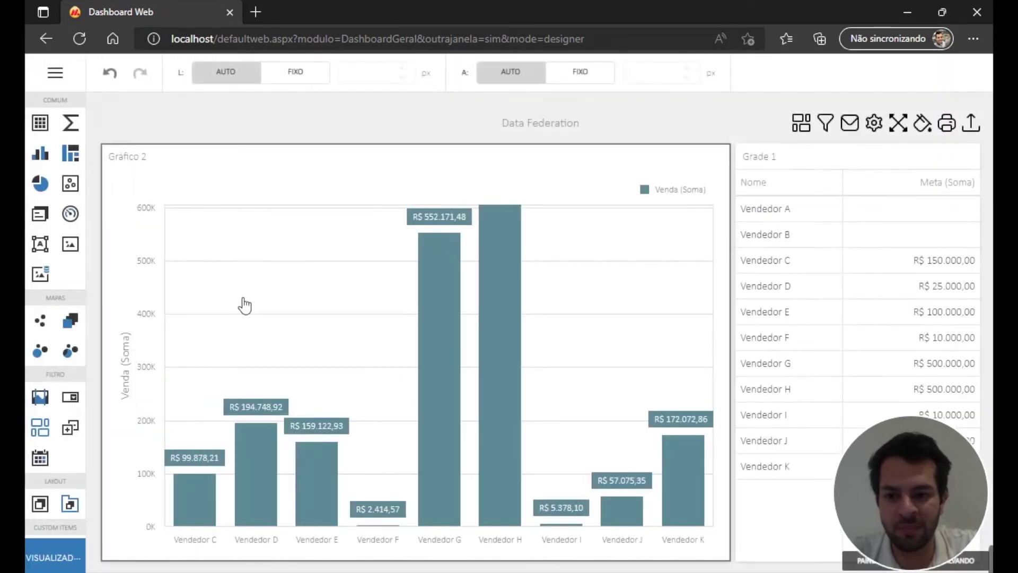
Step: Duplicate the sales-by-seller bar chart on the dashboard
{"action": "left_click", "coordinate": [300, 345]}
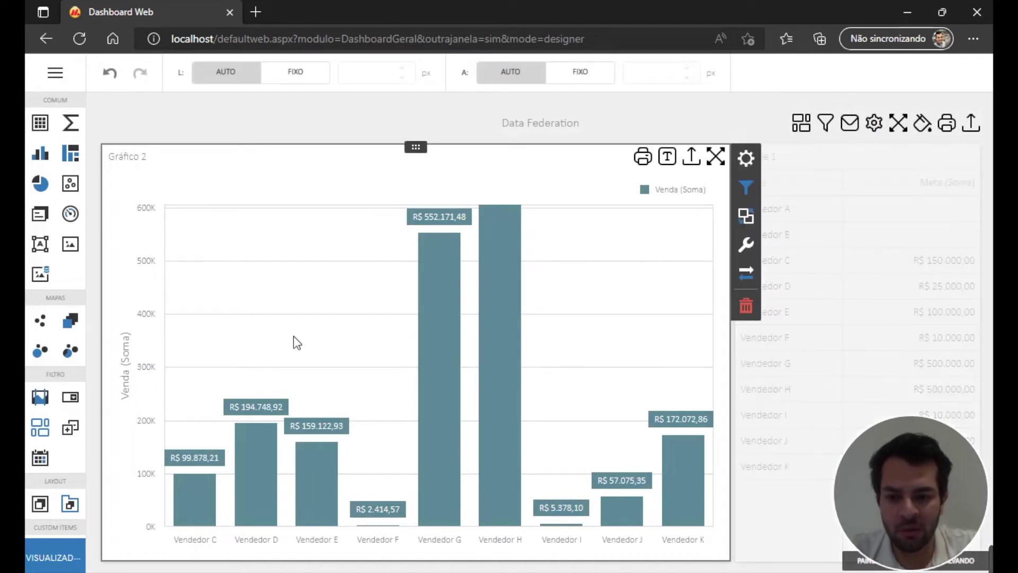
{"action": "left_click", "coordinate": [748, 275]}
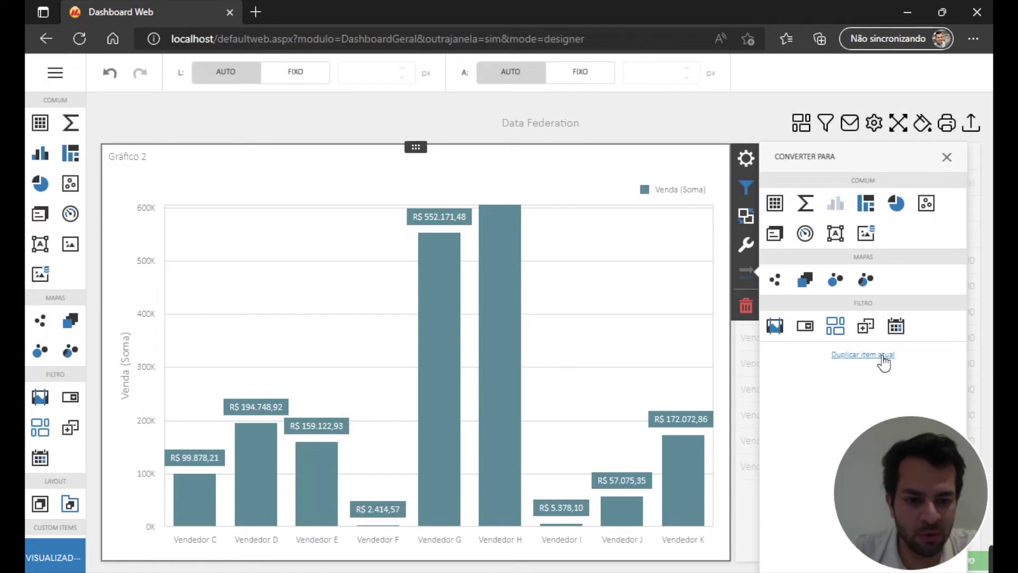
{"action": "left_click", "coordinate": [881, 356]}
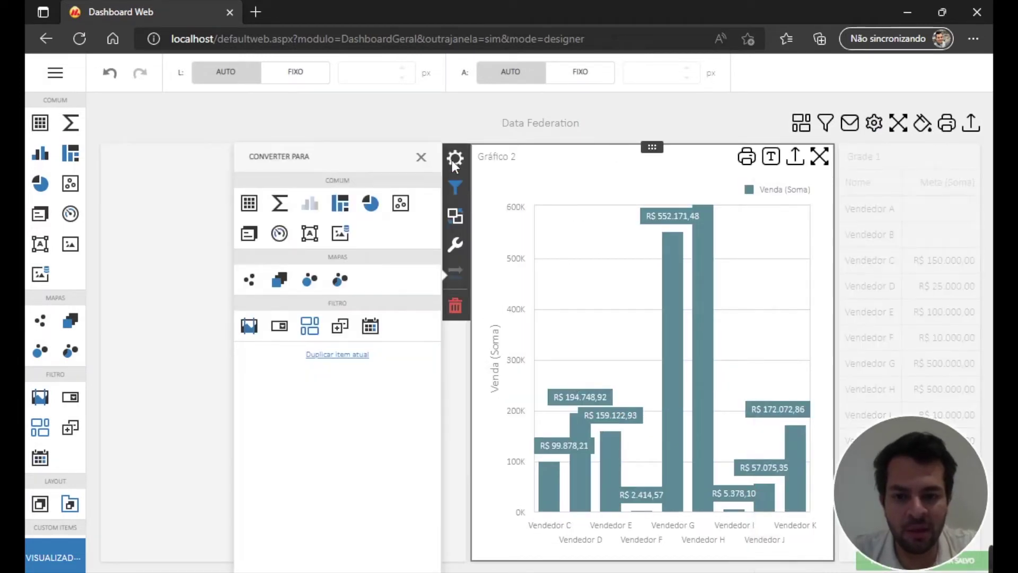
Step: Switch the duplicated chart's data source to the Vendas query of the Federated Data Source
{"action": "left_click", "coordinate": [452, 160]}
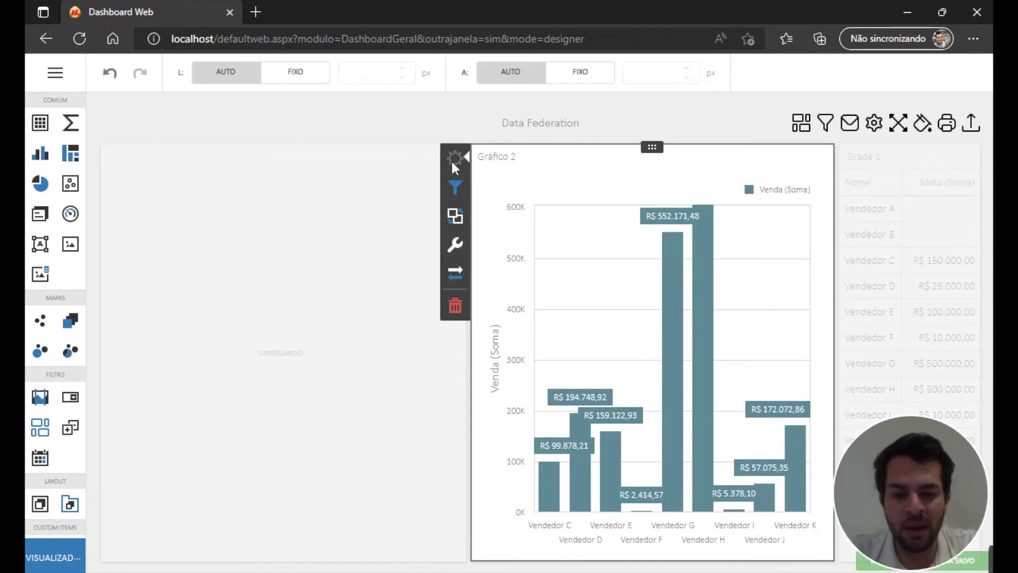
{"action": "left_click", "coordinate": [460, 159]}
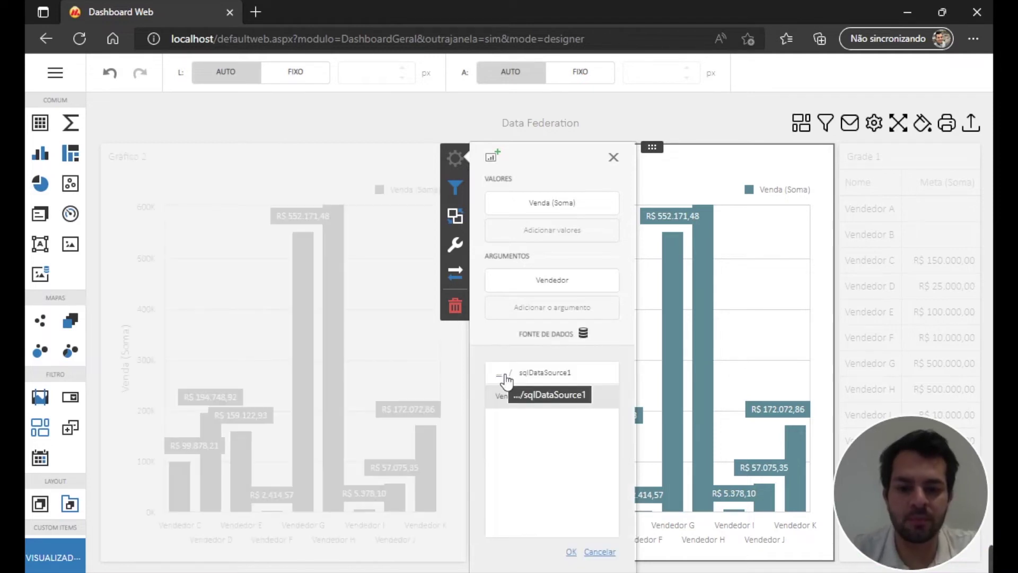
{"action": "left_click", "coordinate": [504, 377]}
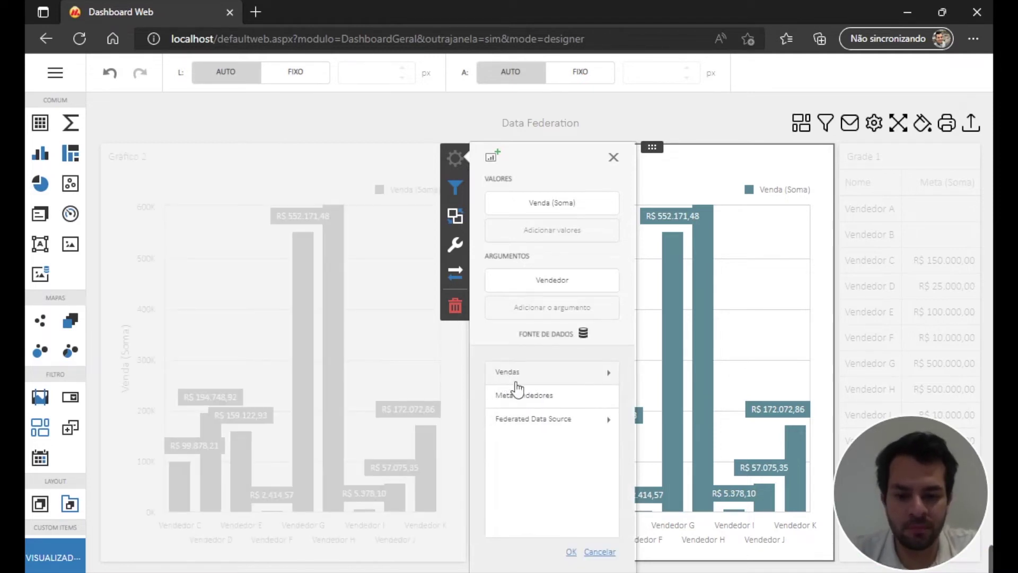
{"action": "left_click", "coordinate": [540, 420]}
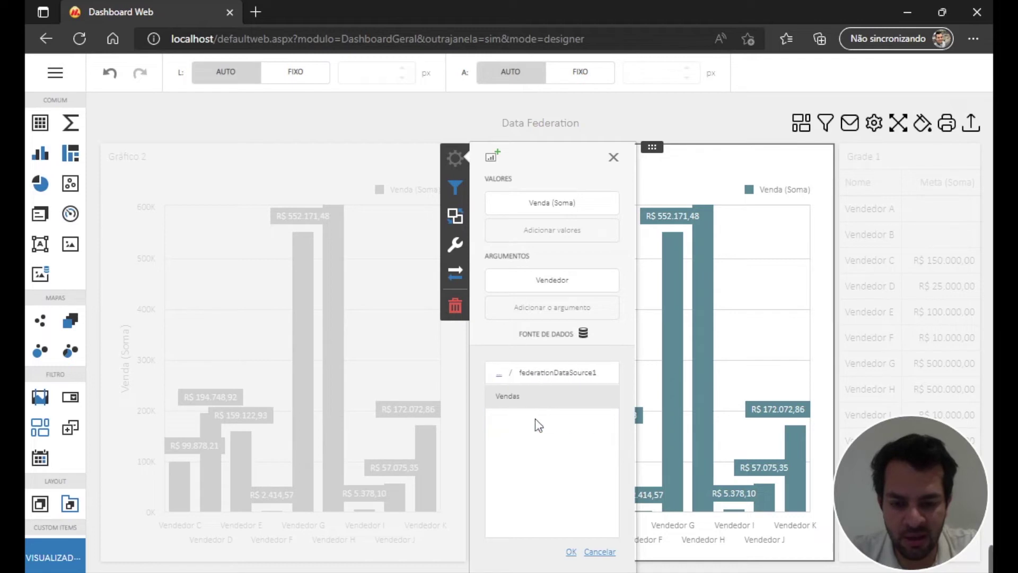
{"action": "left_click", "coordinate": [518, 399]}
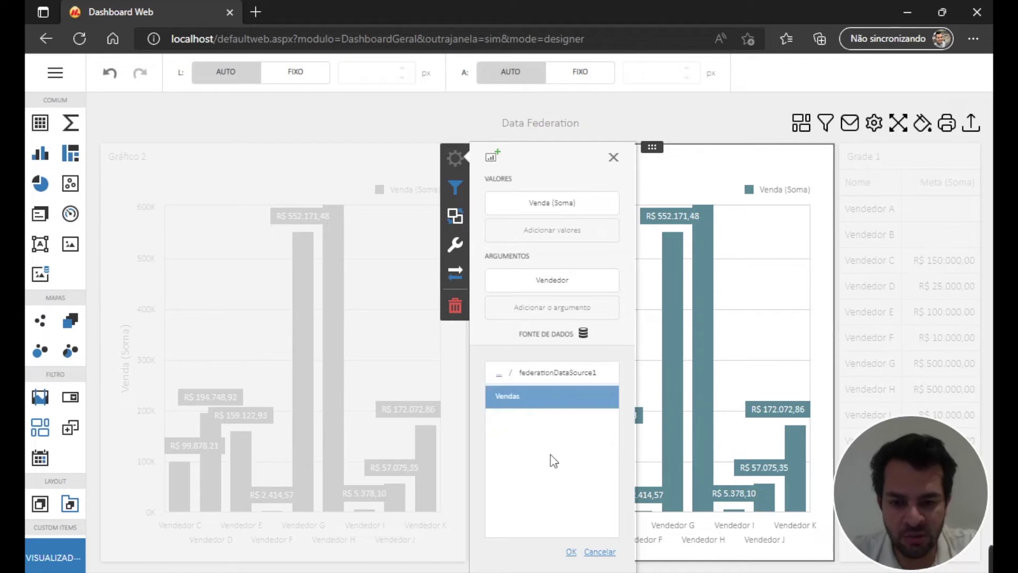
{"action": "left_click", "coordinate": [572, 553]}
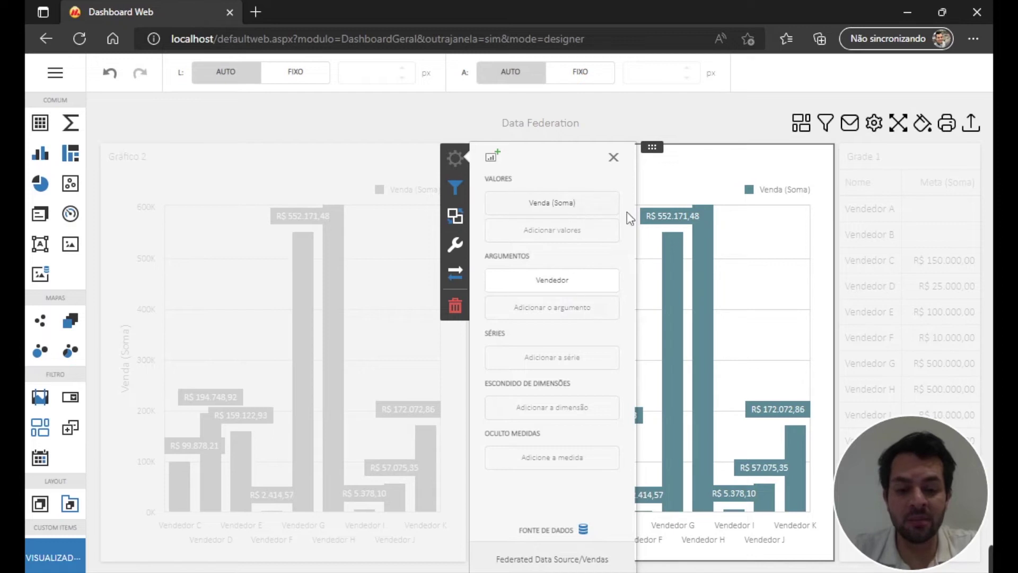
Step: Add Meta as a second value of the duplicated chart and display it as a line
{"action": "left_click", "coordinate": [666, 217]}
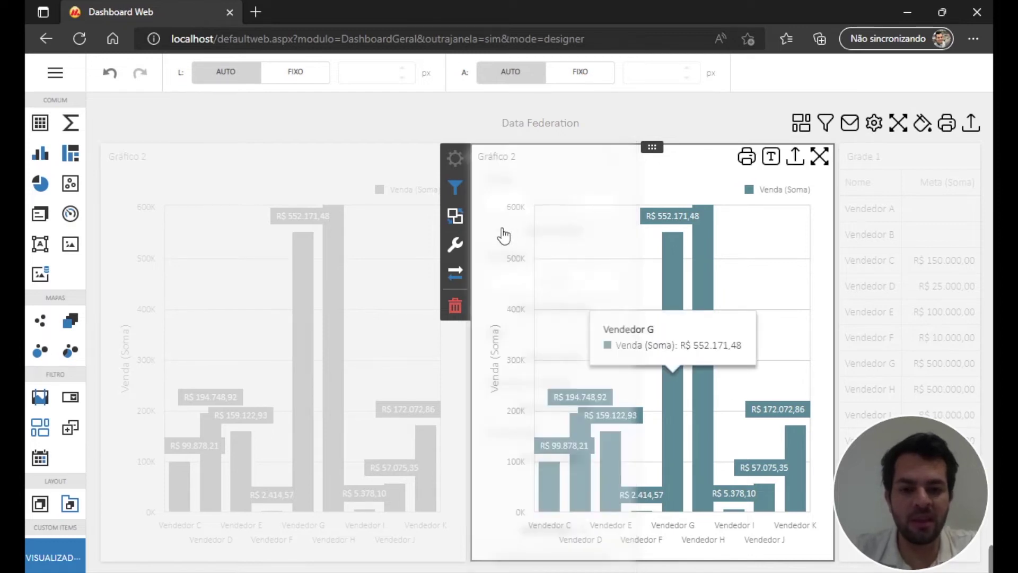
{"action": "left_click", "coordinate": [455, 216]}
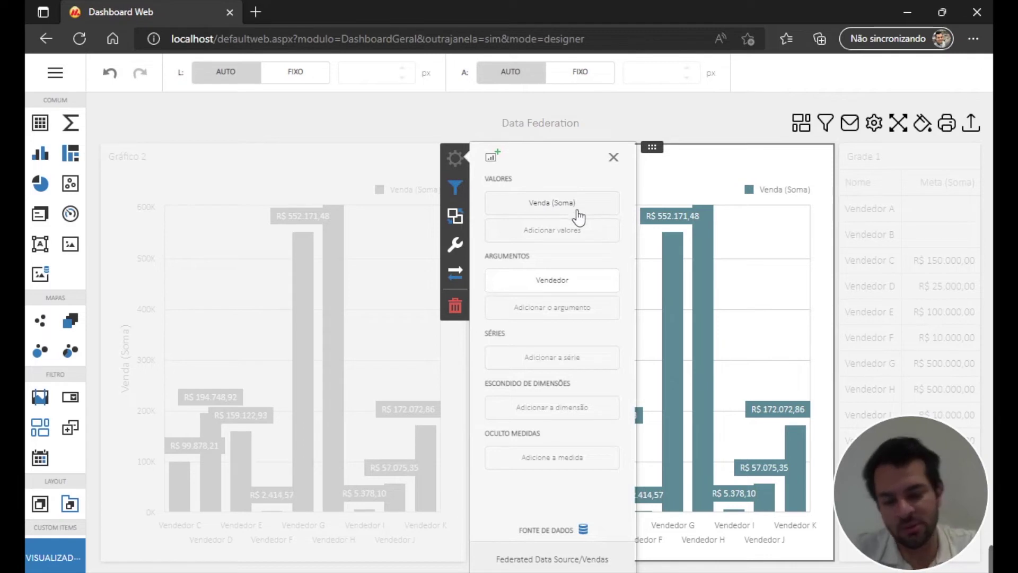
{"action": "left_click", "coordinate": [540, 237]}
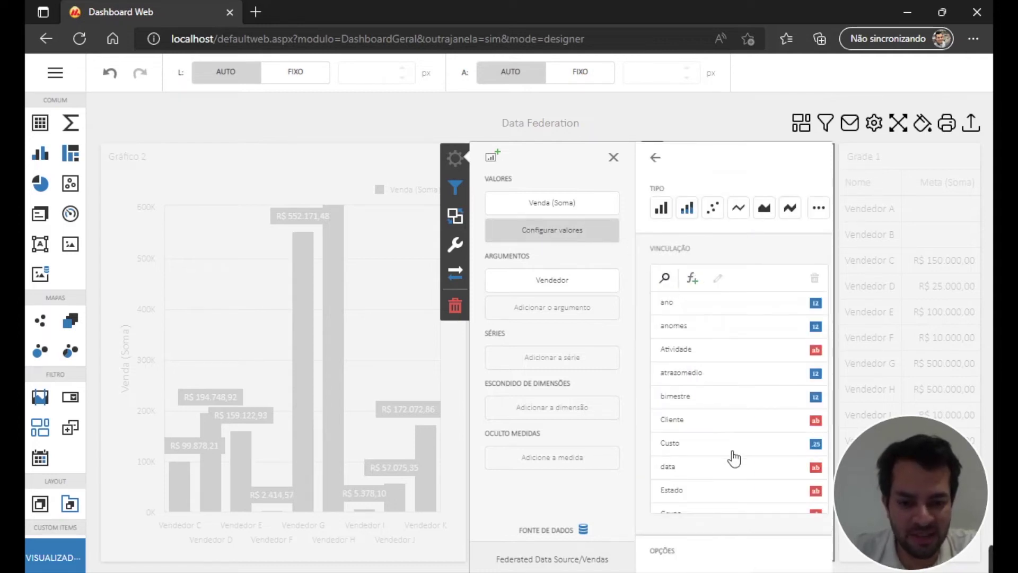
{"action": "scroll", "coordinate": [732, 455], "scroll_direction": "down", "scroll_amount": 2}
{"action": "scroll", "coordinate": [733, 457], "scroll_direction": "down", "scroll_amount": 2}
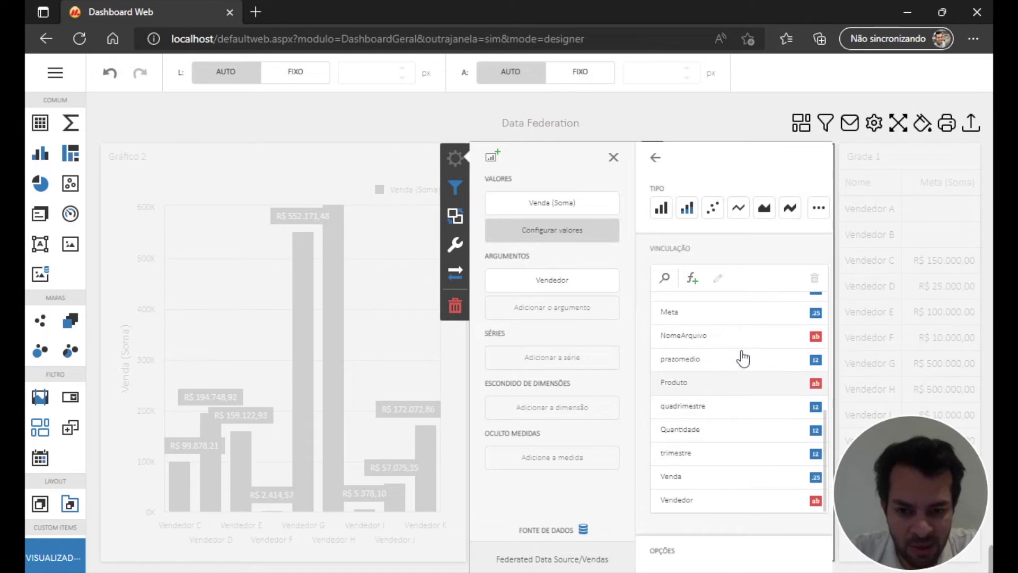
{"action": "scroll", "coordinate": [732, 414], "scroll_direction": "up", "scroll_amount": 1}
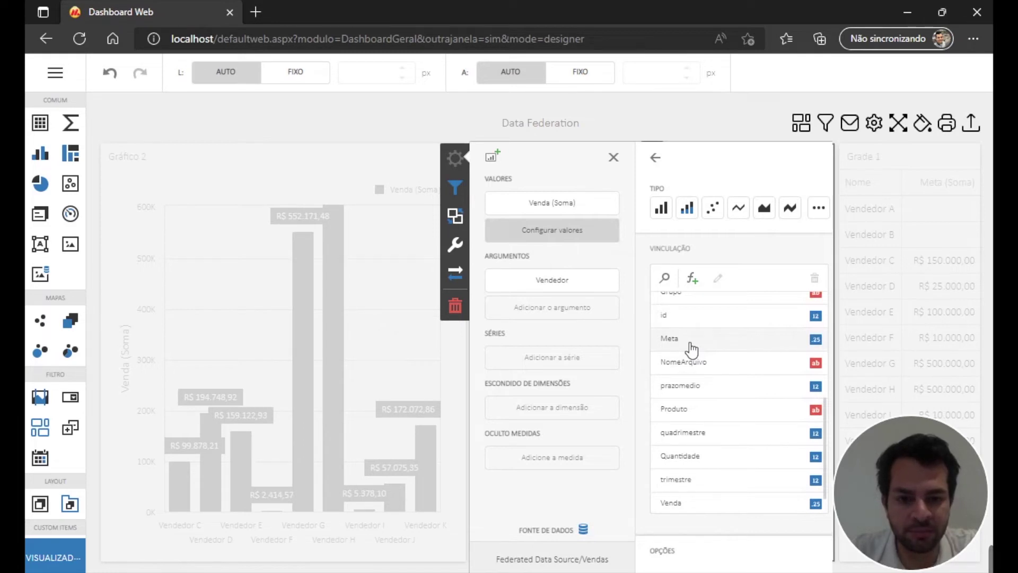
{"action": "left_click", "coordinate": [691, 348]}
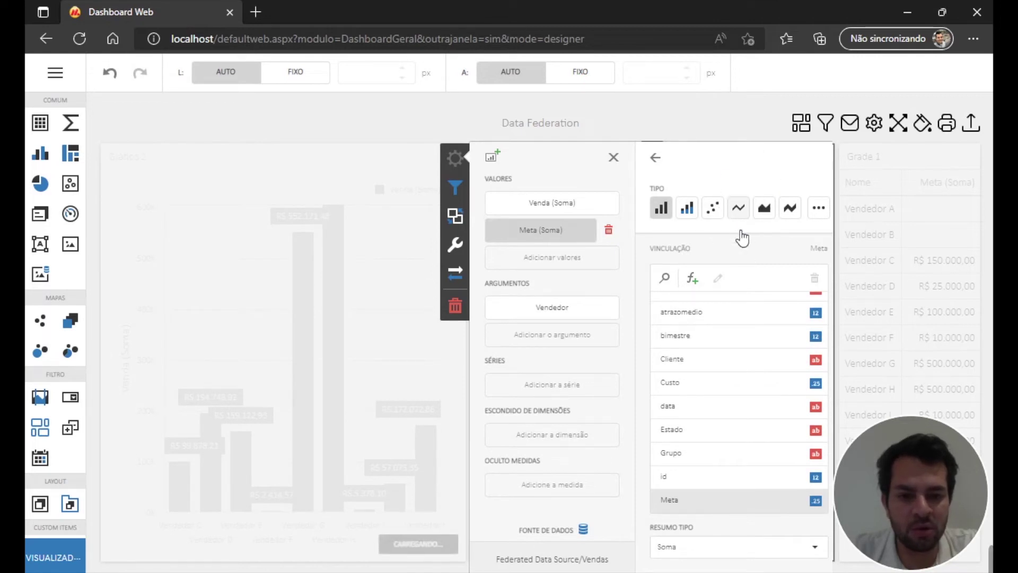
{"action": "left_click", "coordinate": [738, 207]}
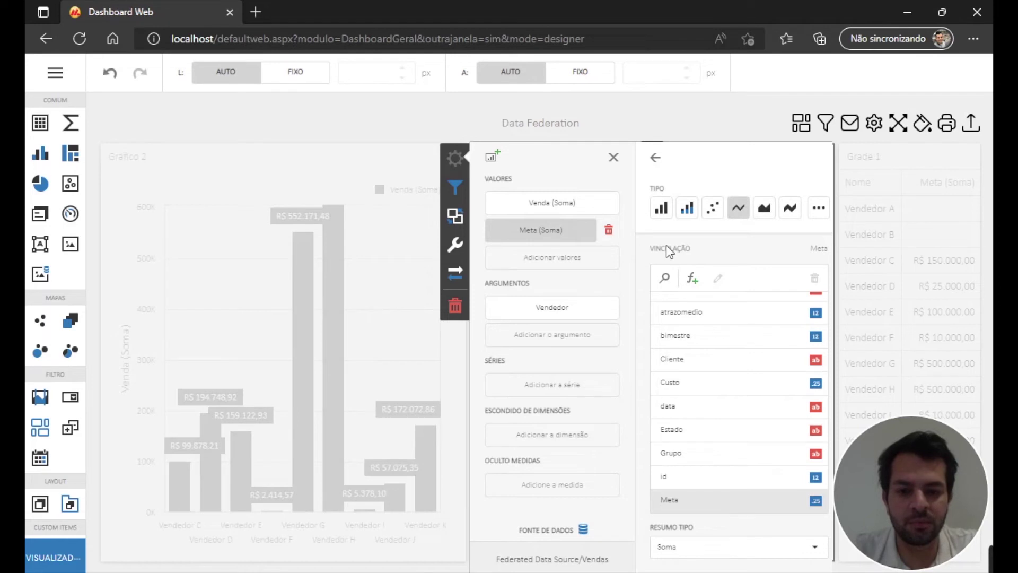
{"action": "left_click", "coordinate": [571, 113]}
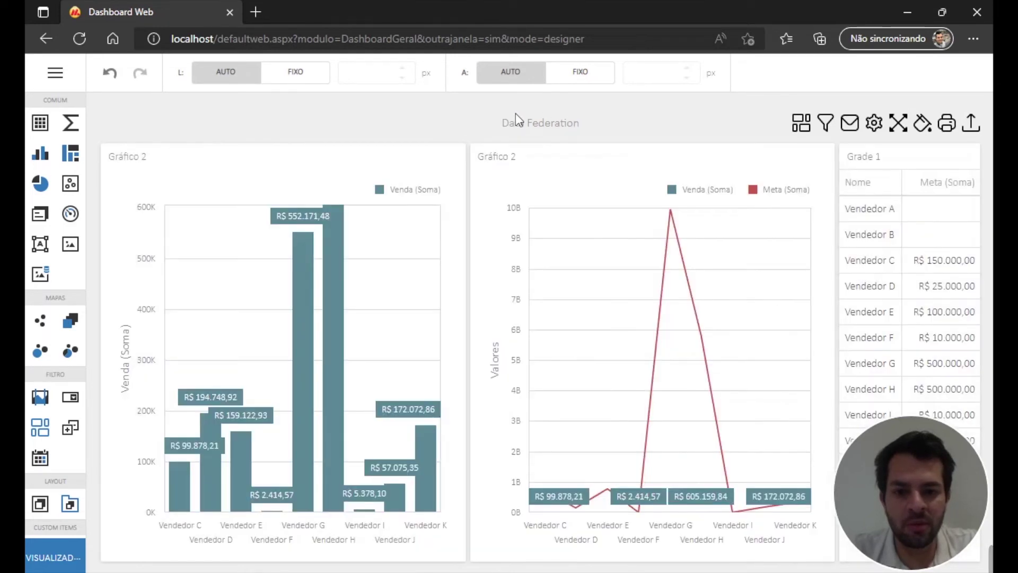
Step: Check the Meta line against the goals grid and set the Meta value's summary type to Max in the duplicated chart
{"action": "left_click", "coordinate": [584, 268]}
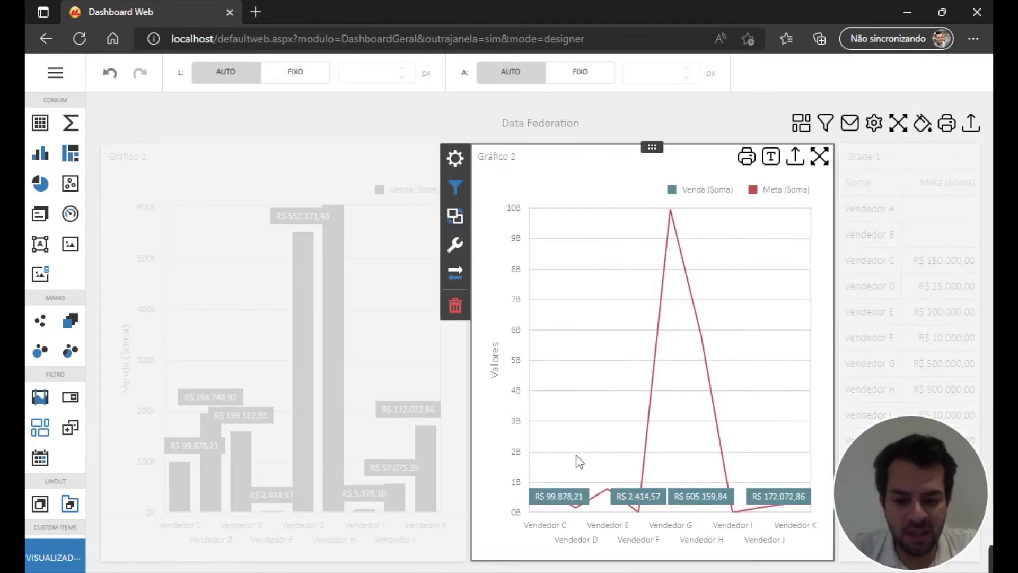
{"action": "mouse_move", "coordinate": [553, 504]}
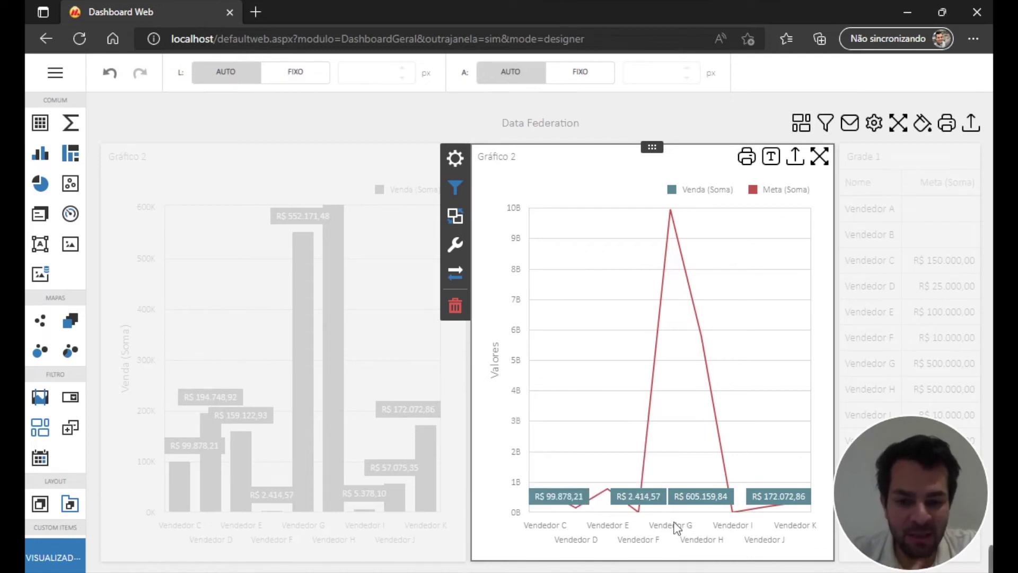
{"action": "mouse_move", "coordinate": [671, 229]}
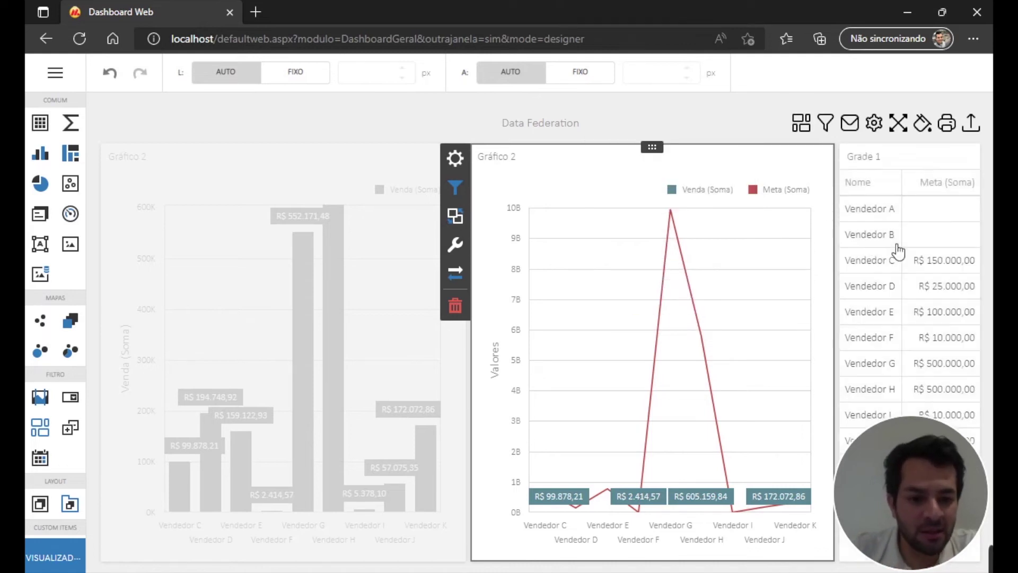
{"action": "left_click", "coordinate": [904, 343]}
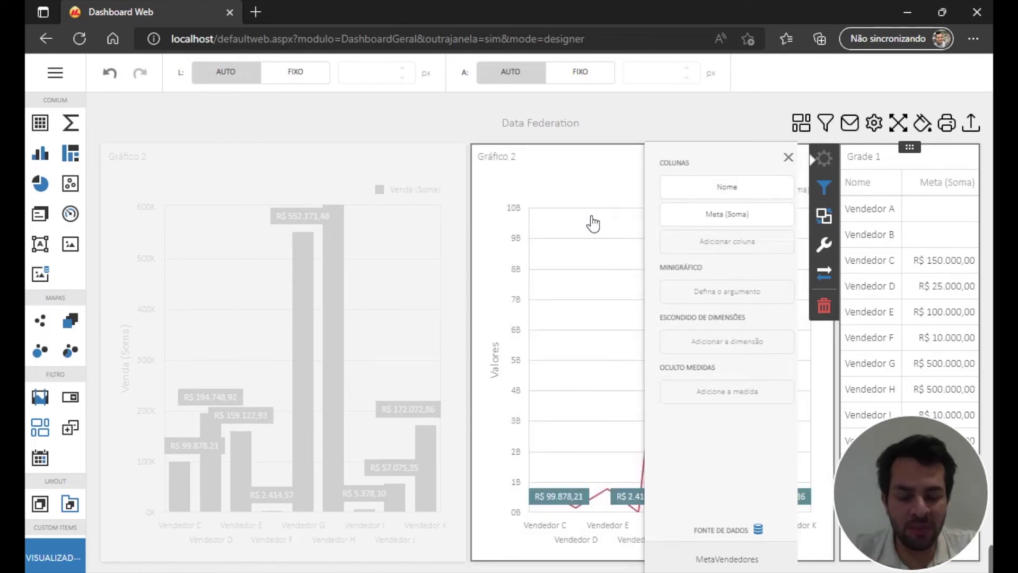
{"action": "left_click", "coordinate": [586, 216]}
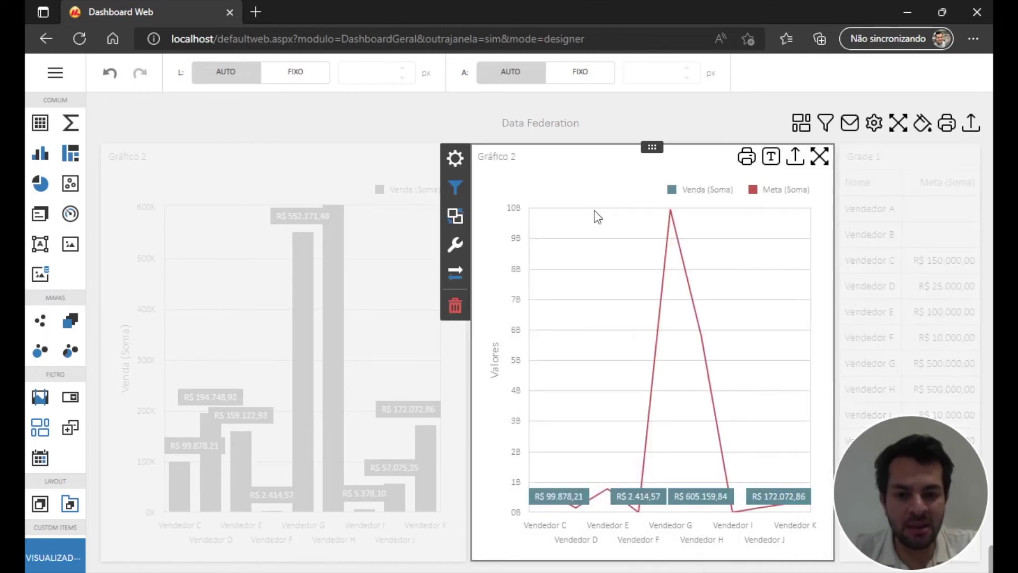
{"action": "left_click", "coordinate": [457, 154]}
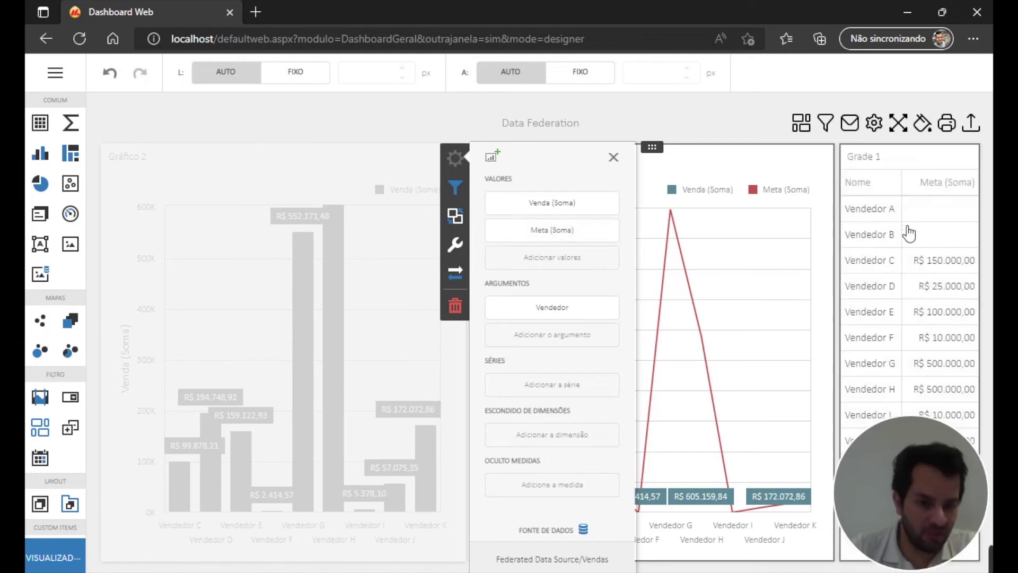
{"action": "left_click", "coordinate": [559, 233]}
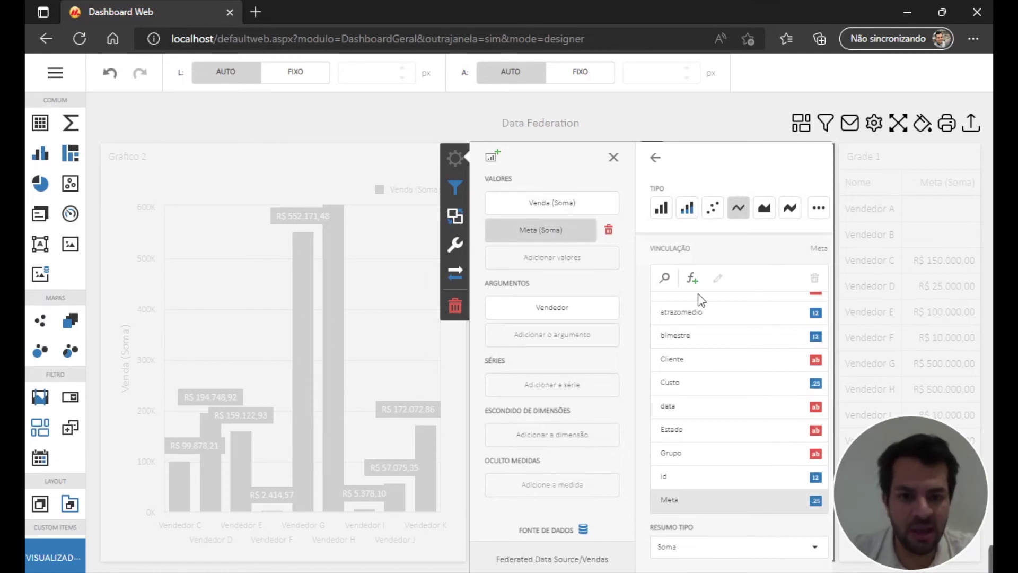
{"action": "left_click", "coordinate": [815, 546]}
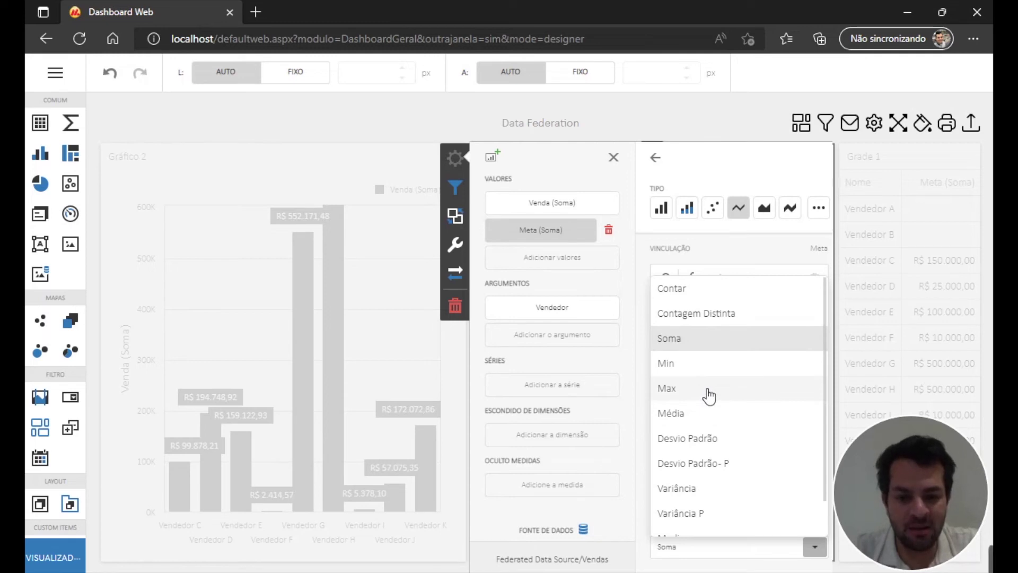
{"action": "left_click", "coordinate": [710, 396]}
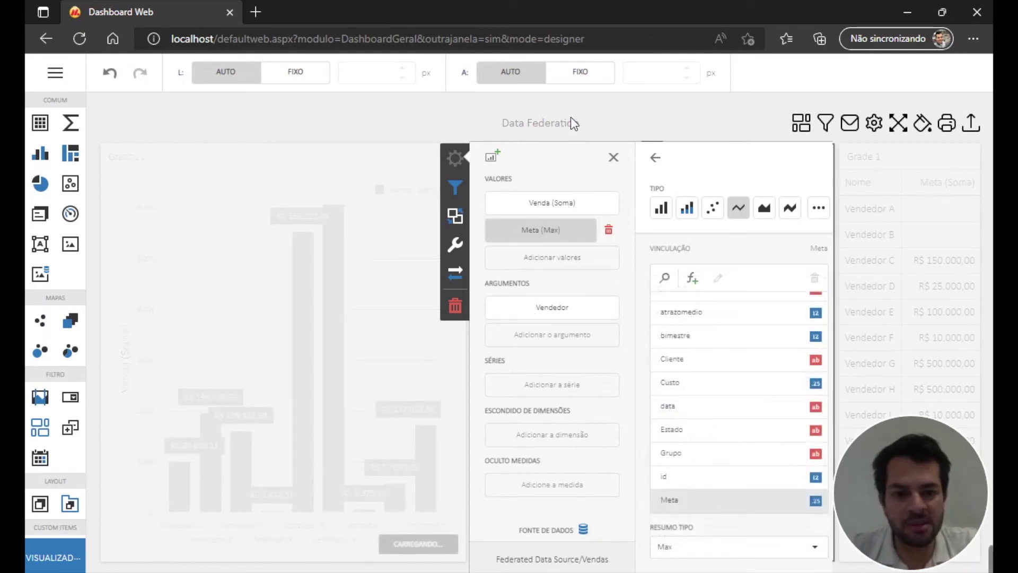
{"action": "left_click", "coordinate": [895, 233]}
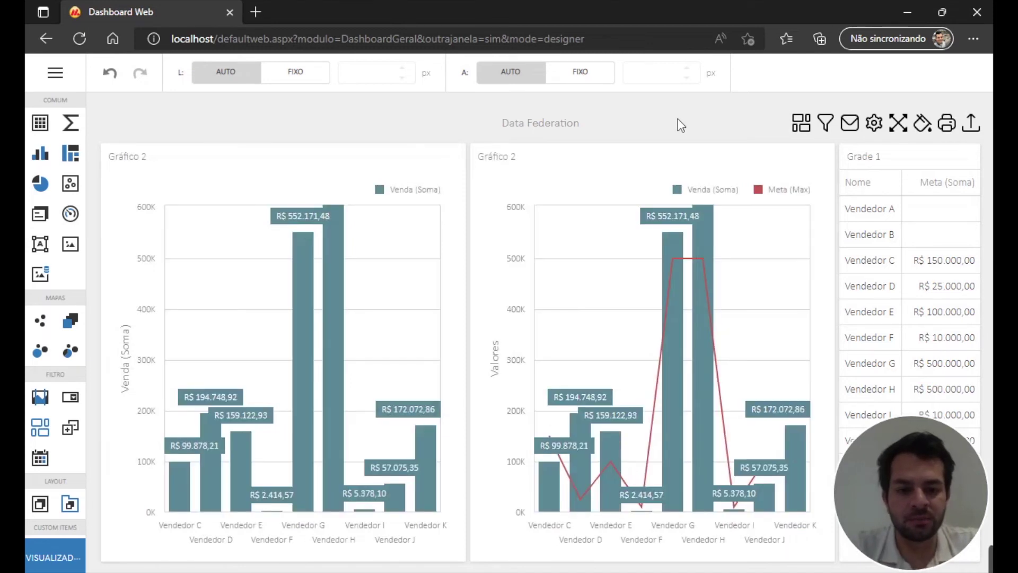
Step: Compare each seller's sales and goal in the combined chart with the original sales chart and the goals grid
{"action": "left_click", "coordinate": [577, 253]}
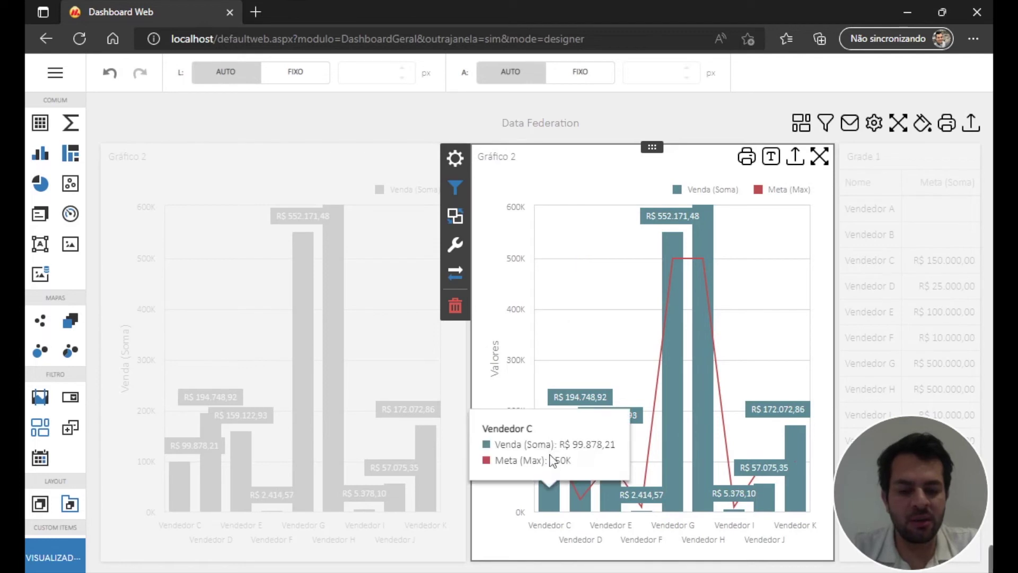
{"action": "mouse_move", "coordinate": [638, 495]}
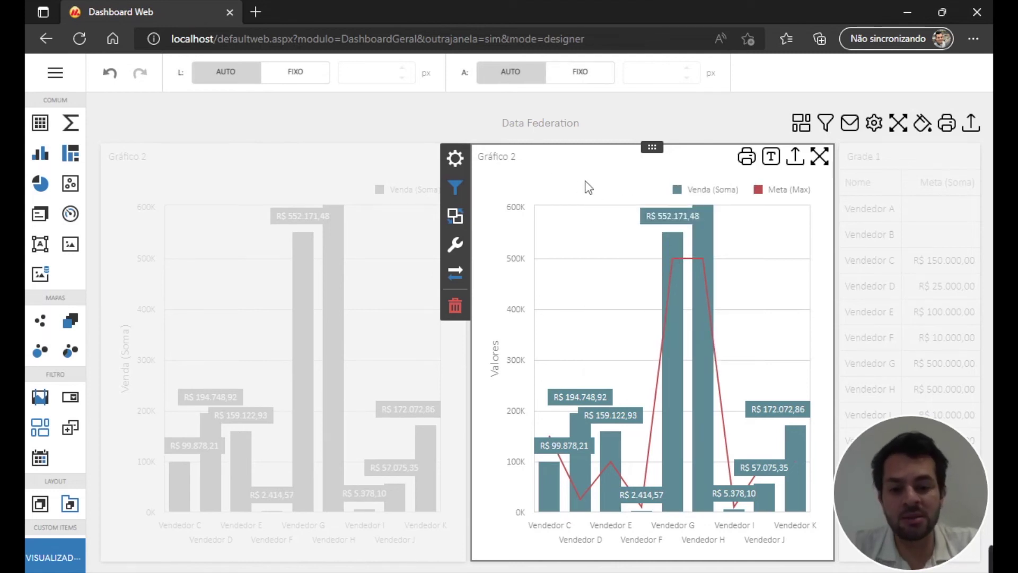
{"action": "mouse_move", "coordinate": [552, 496]}
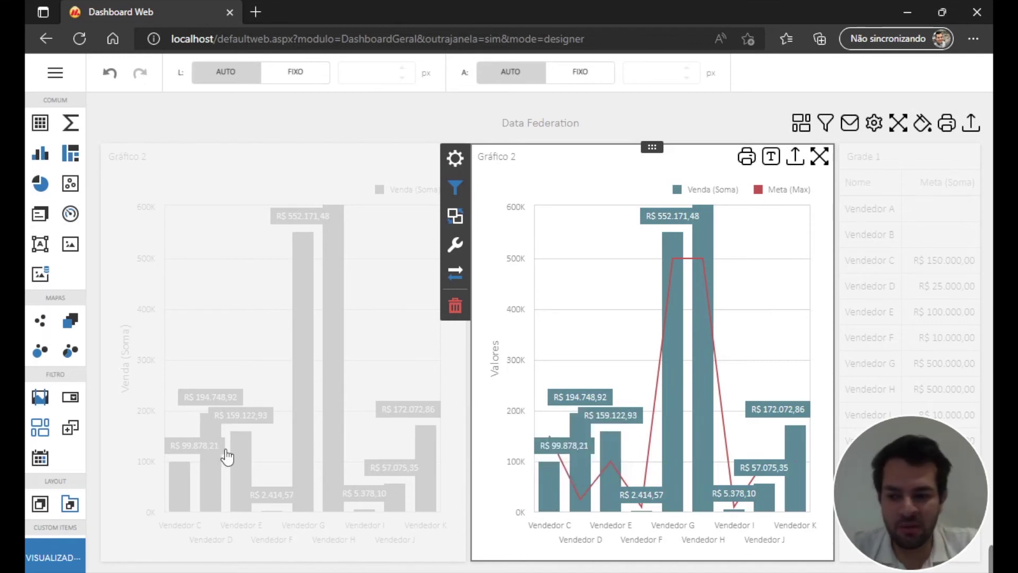
{"action": "left_click", "coordinate": [183, 492]}
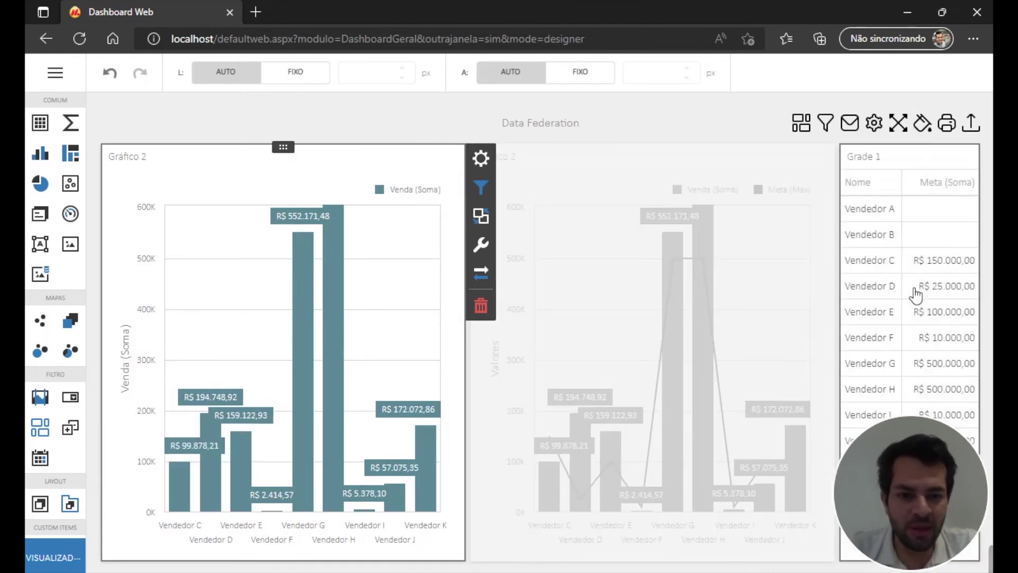
{"action": "left_click", "coordinate": [946, 267]}
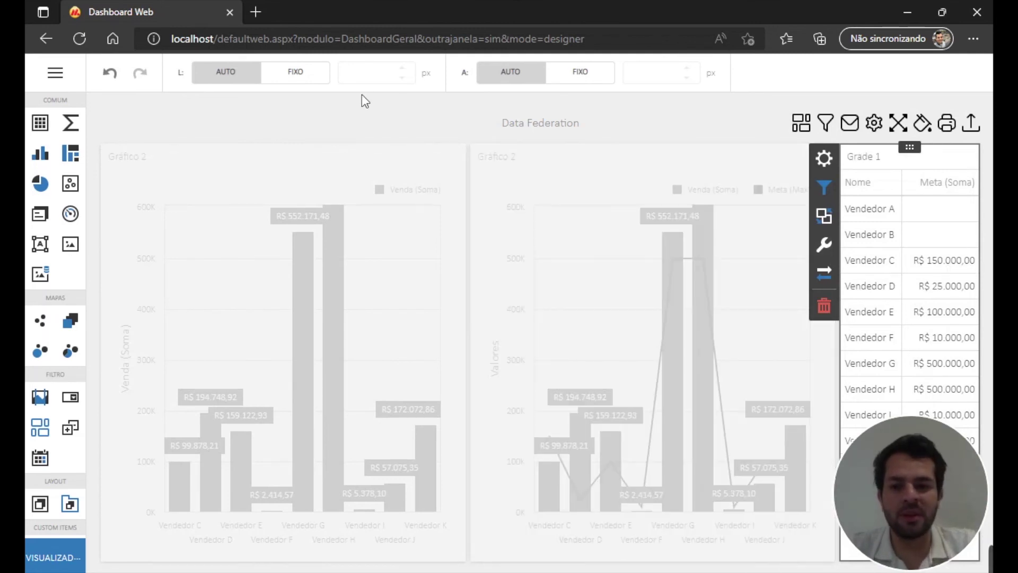
{"action": "left_click", "coordinate": [362, 94]}
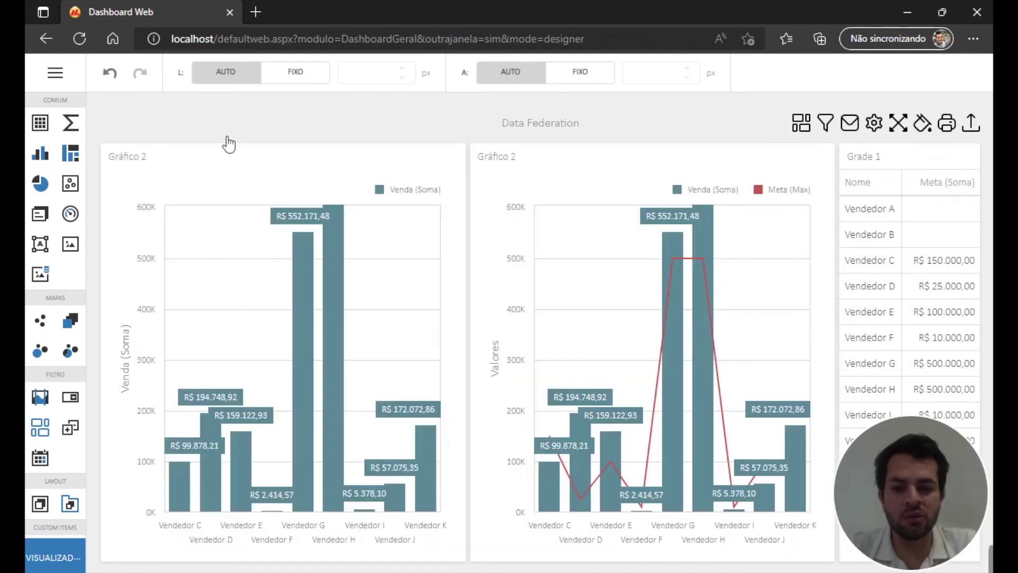
Step: Open the Federated Data Source's Vendas query for editing and review the join types available for the Vendedor–Nome relation
{"action": "left_click", "coordinate": [55, 73]}
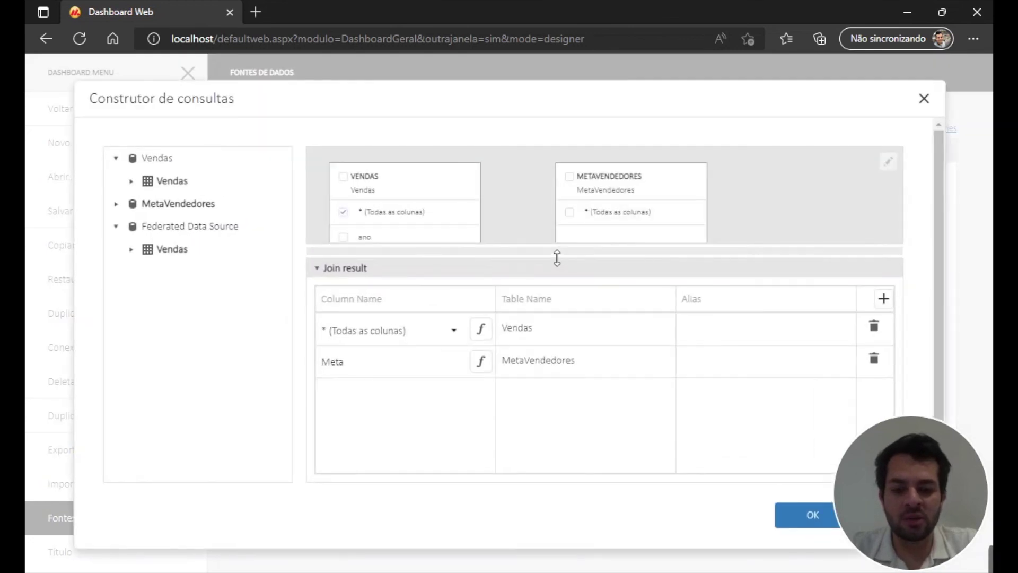
{"action": "left_click_drag", "start_coordinate": [529, 228], "coordinate": [536, 369]}
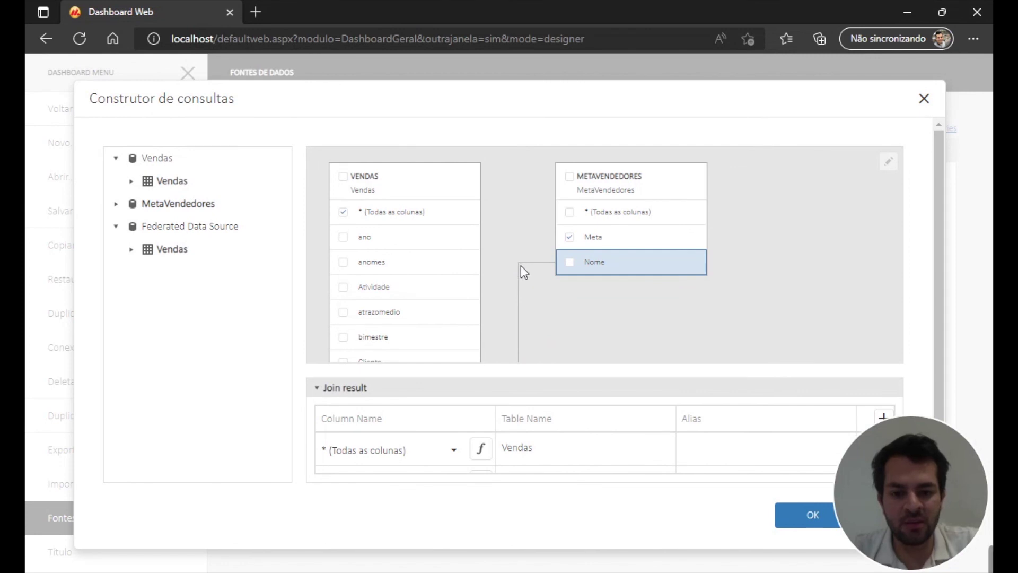
{"action": "left_click", "coordinate": [889, 165]}
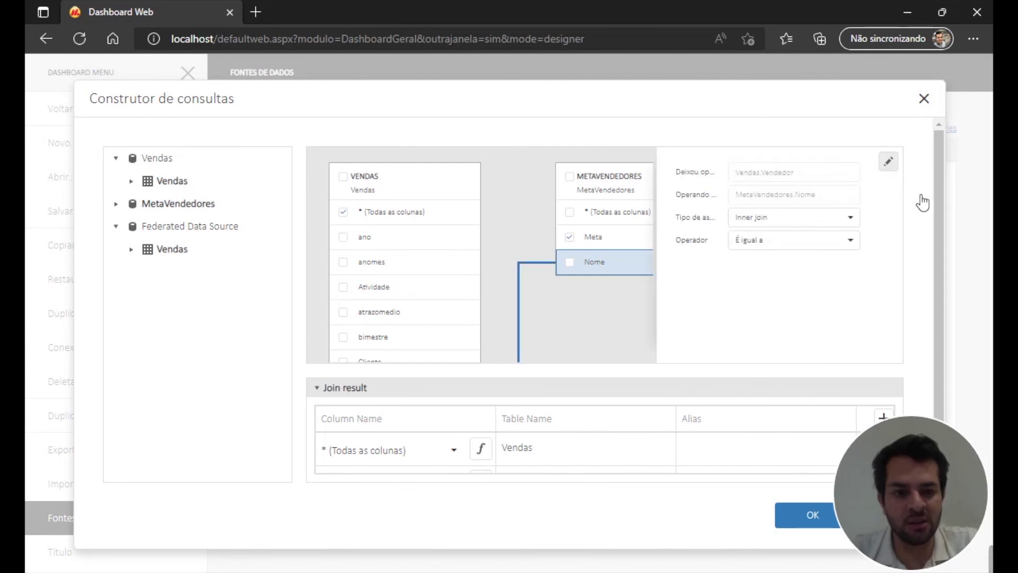
{"action": "left_click", "coordinate": [851, 218]}
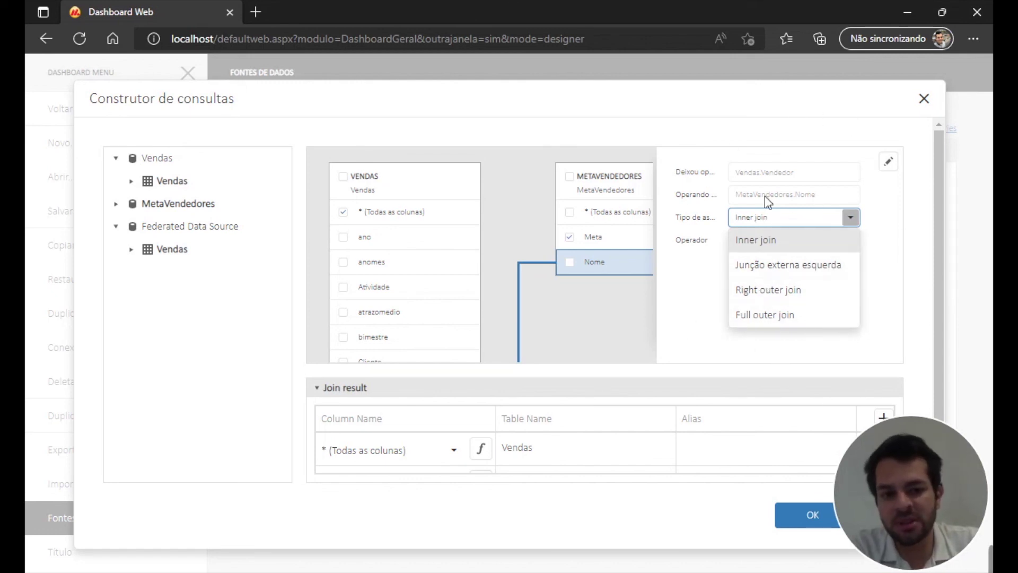
{"action": "left_click", "coordinate": [705, 163]}
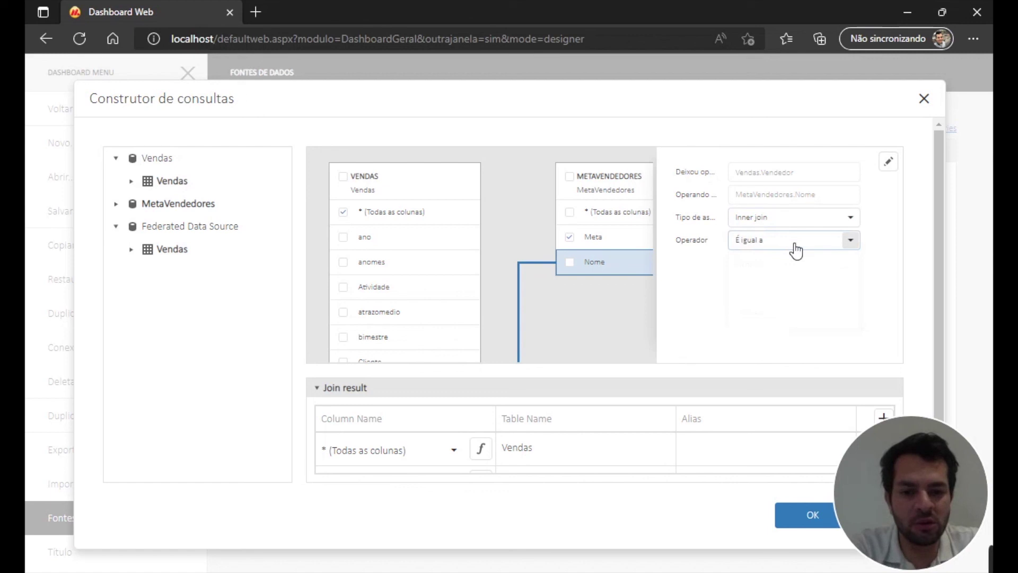
Step: Review the comparison operators available for the Vendedor–Nome join, keep the current selection and close the query builder
{"action": "left_click", "coordinate": [858, 249]}
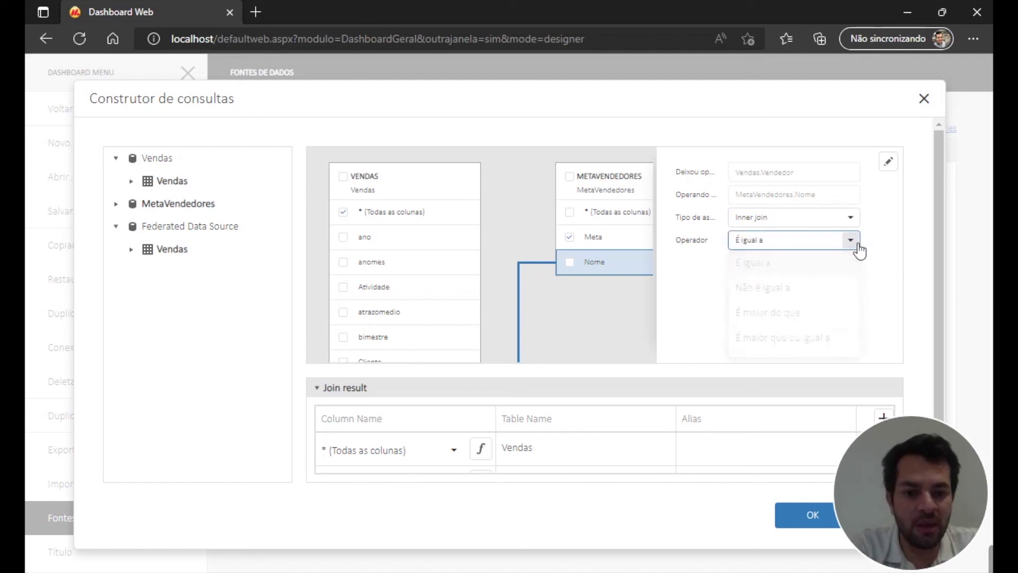
{"action": "left_click", "coordinate": [860, 249]}
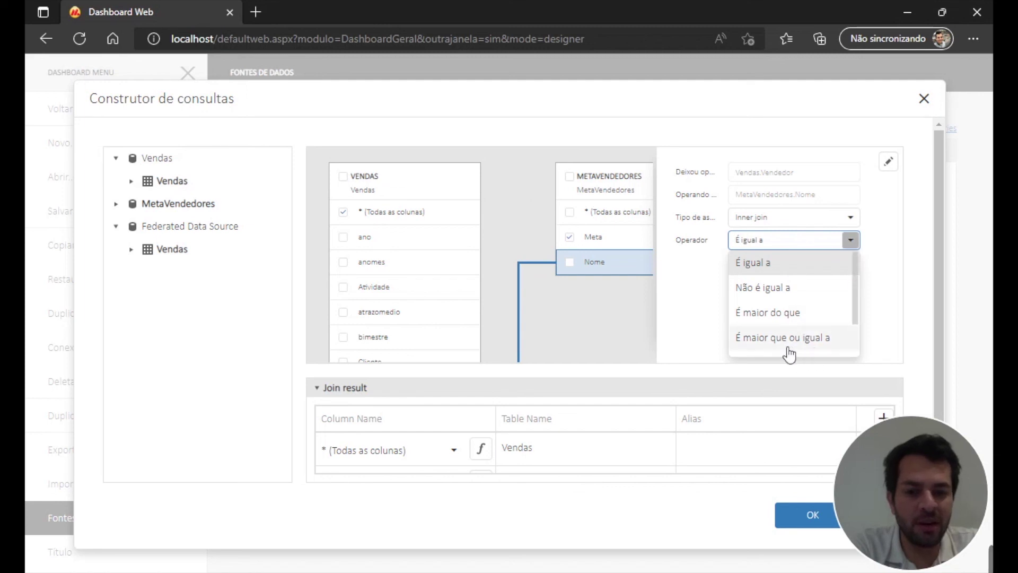
{"action": "scroll", "coordinate": [818, 338], "scroll_direction": "down", "scroll_amount": 1}
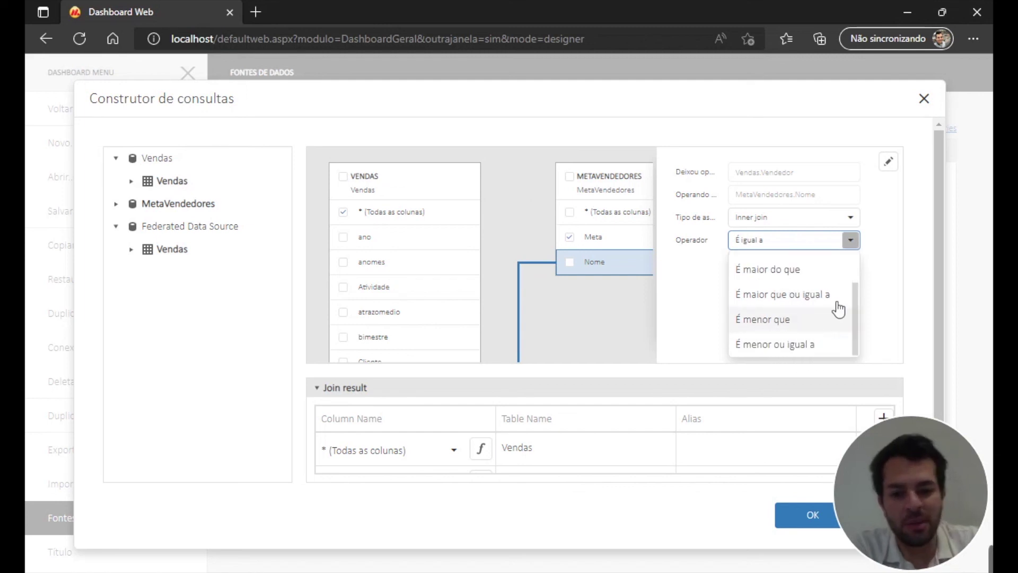
{"action": "left_click", "coordinate": [870, 307]}
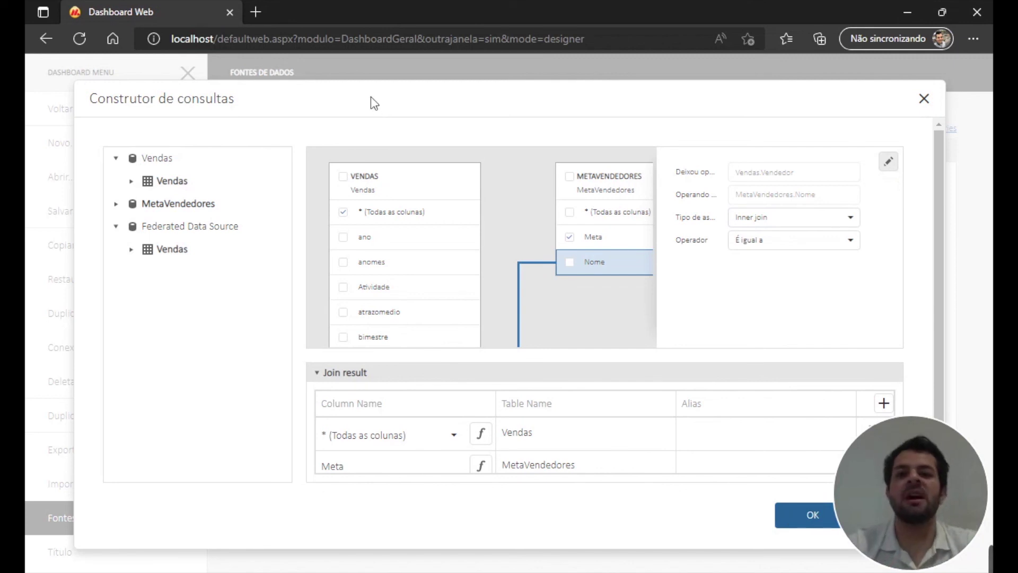
{"action": "key", "text": "Return"}
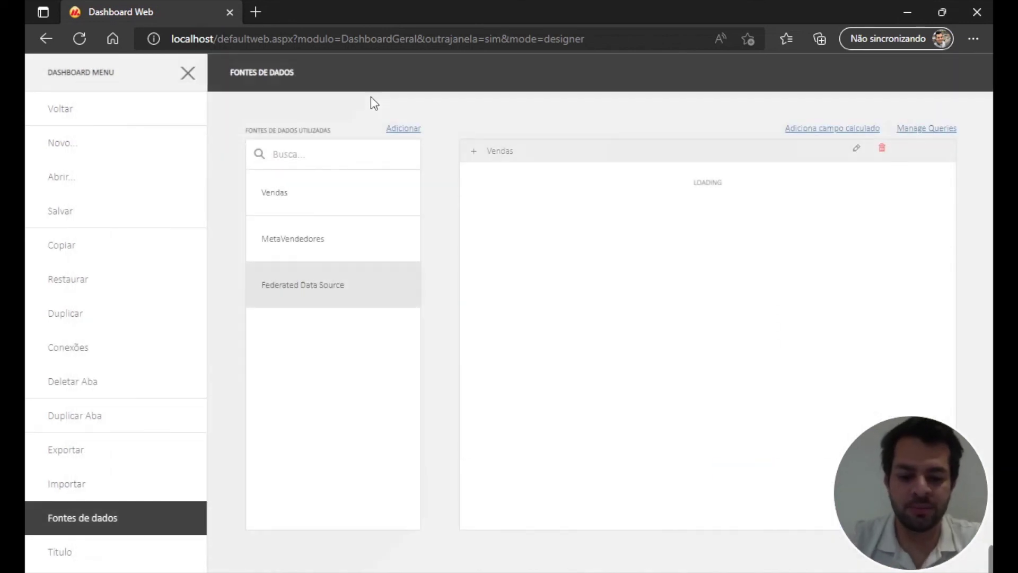